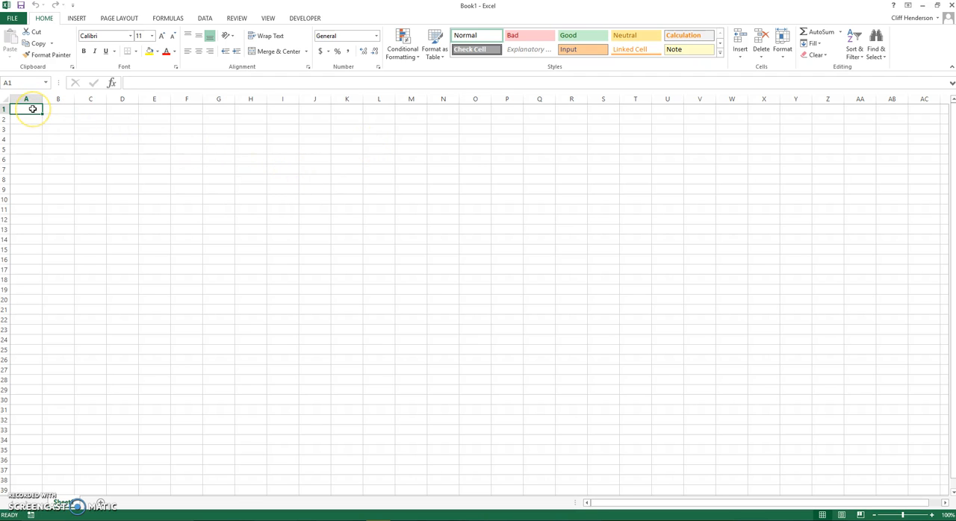
# Format cells A1 through D10 with the Accounting number format
pyautogui.click(32, 139)
pyautogui.click(30, 109)
pyautogui.moveTo(28, 108); pyautogui.dragTo(136, 198)
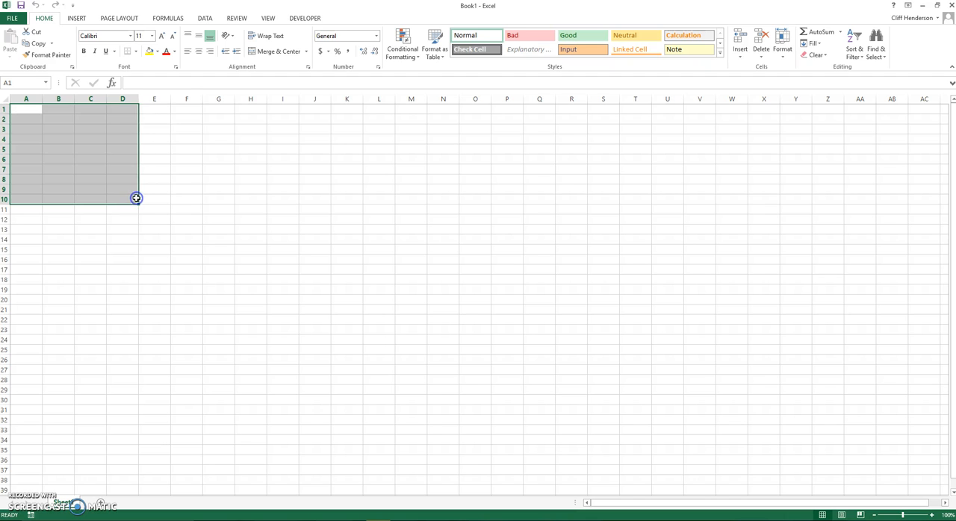
pyautogui.rightClick(86, 138)
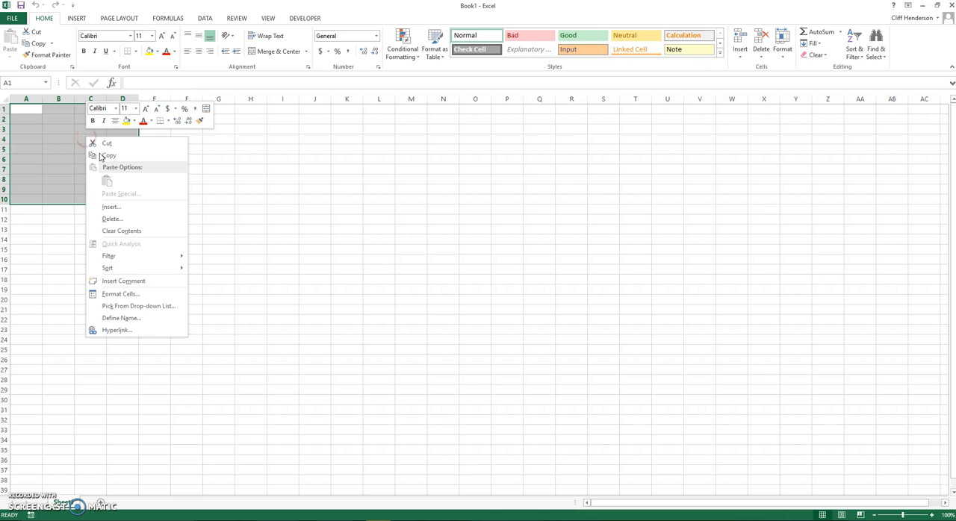
pyautogui.click(118, 294)
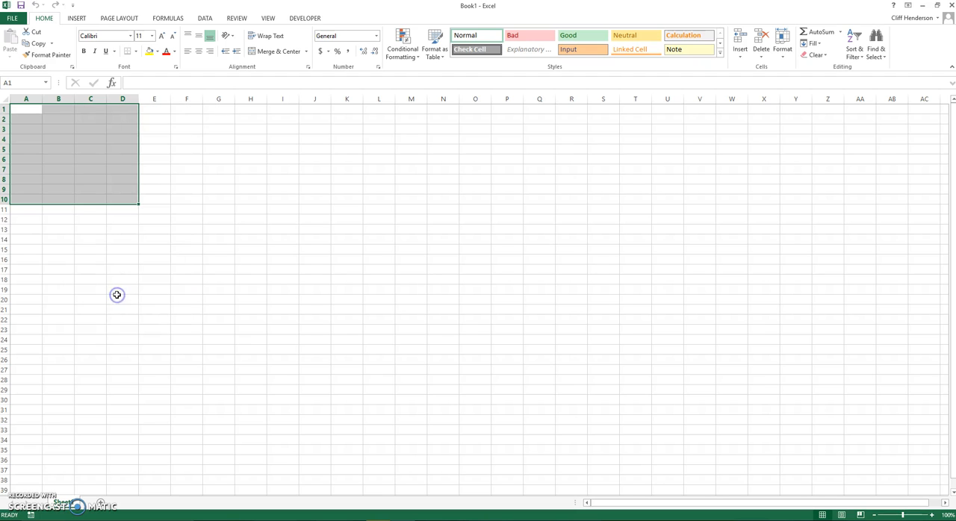
pyautogui.moveTo(116, 179); pyautogui.dragTo(430, 168)
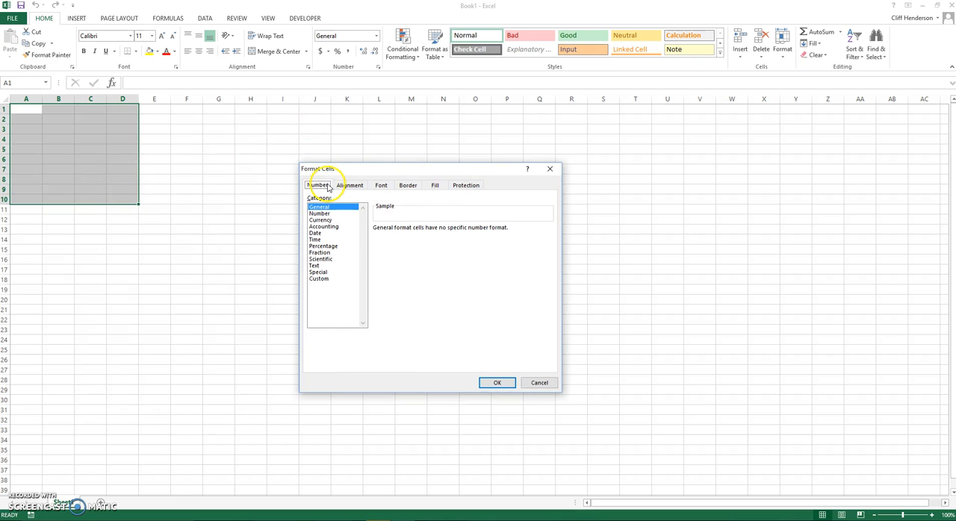
pyautogui.click(325, 227)
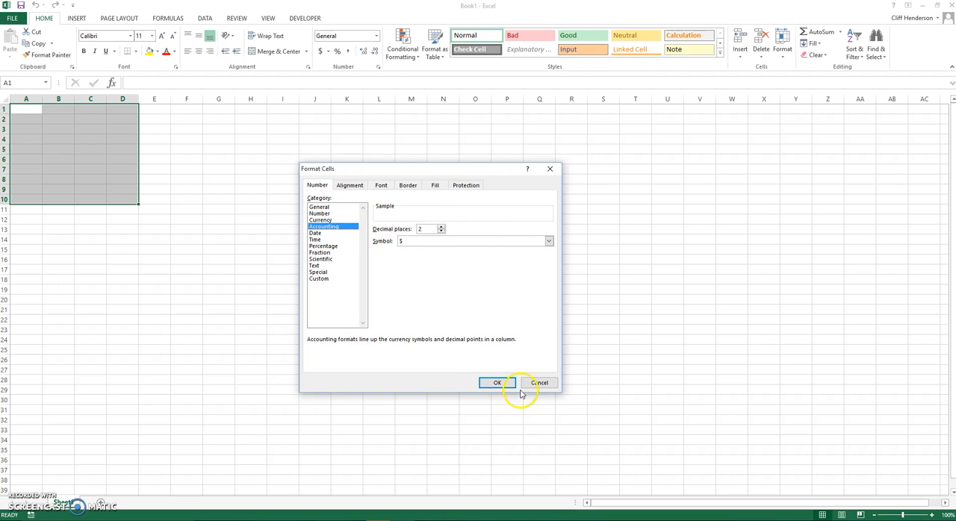
pyautogui.click(495, 386)
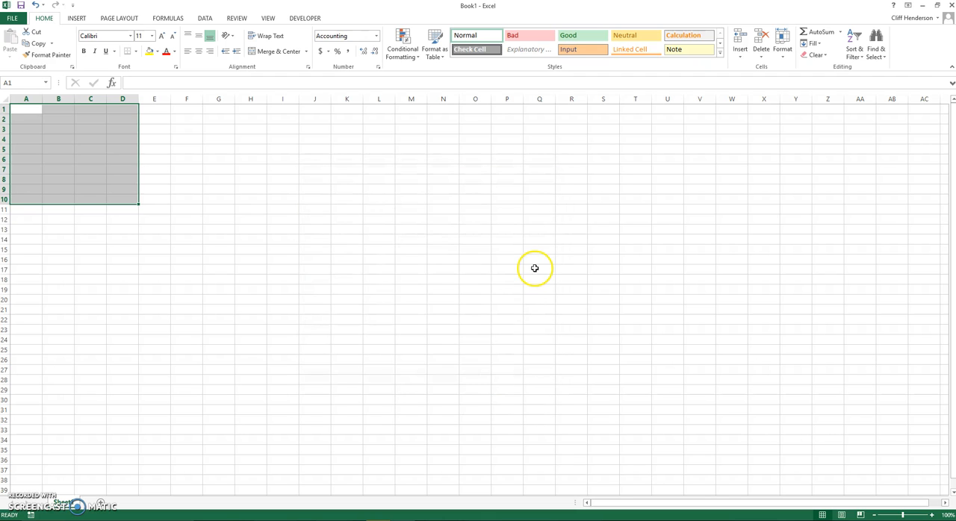
# Enter 30 in cell A1 and 20 in cell B1
pyautogui.click(18, 111)
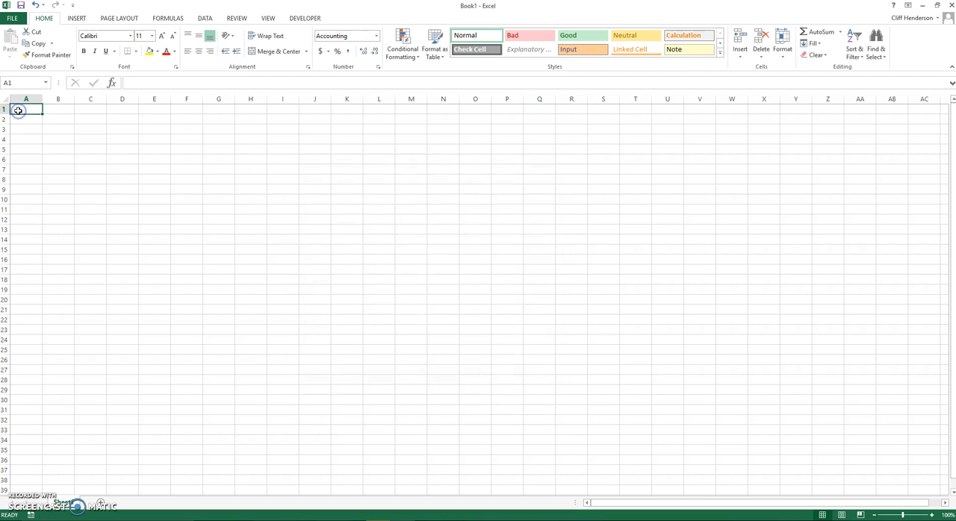
pyautogui.write('30')
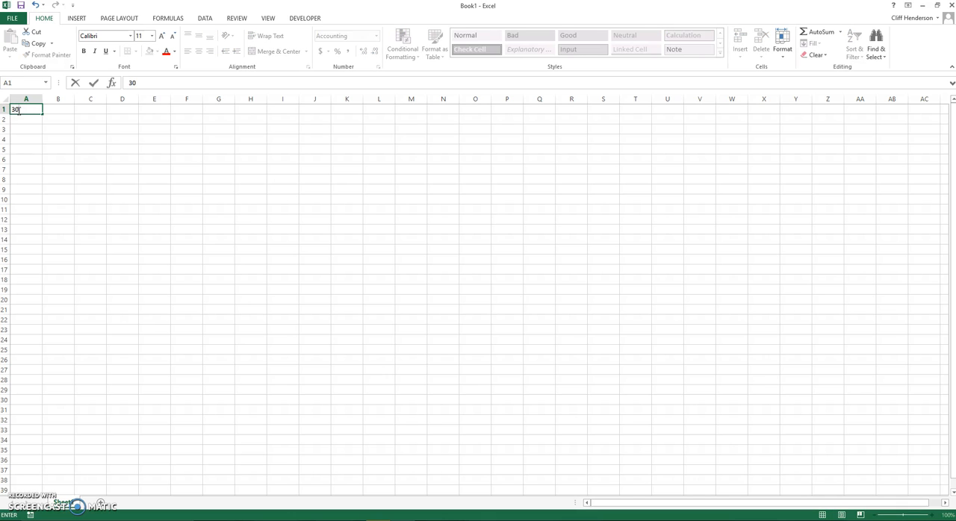
pyautogui.press('Return')
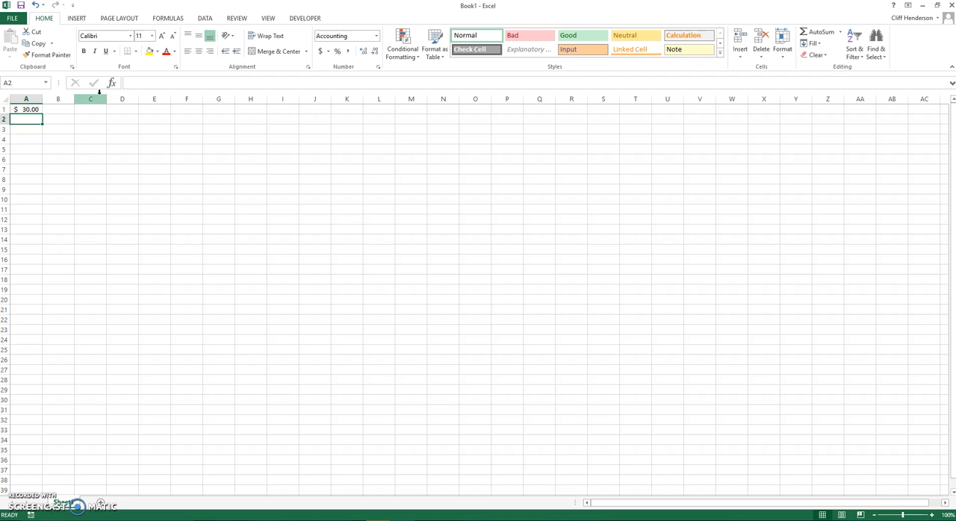
pyautogui.click(61, 110)
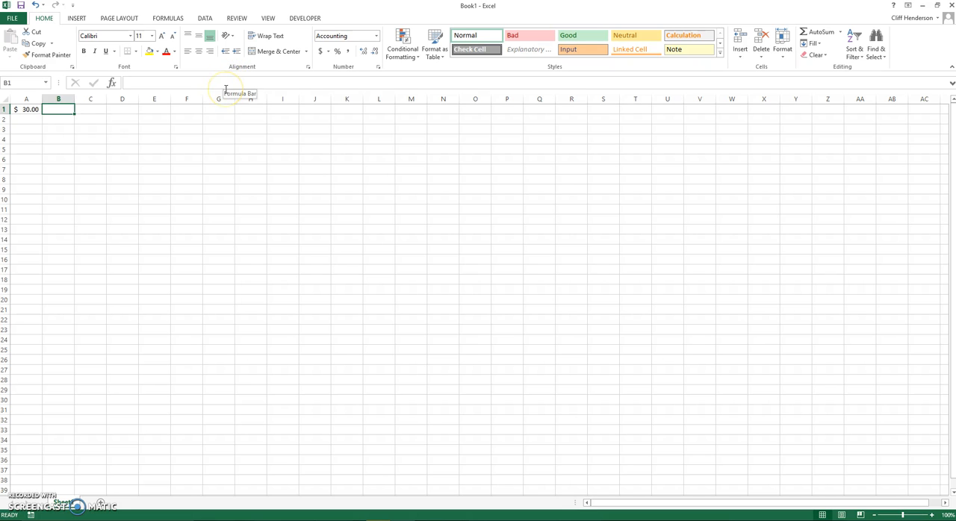
pyautogui.write('20')
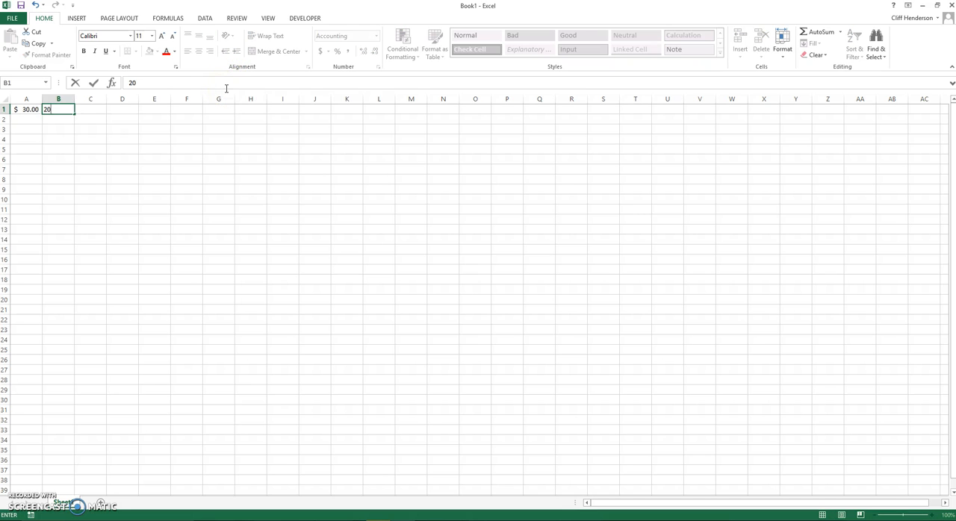
pyautogui.click(147, 148)
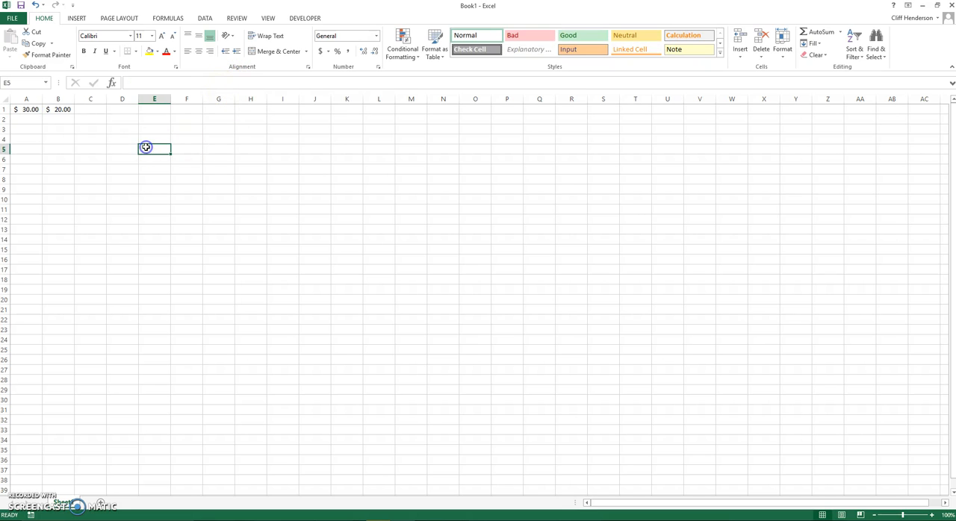
# Enter the addition formula =A1+B1 in cell C1
pyautogui.click(77, 110)
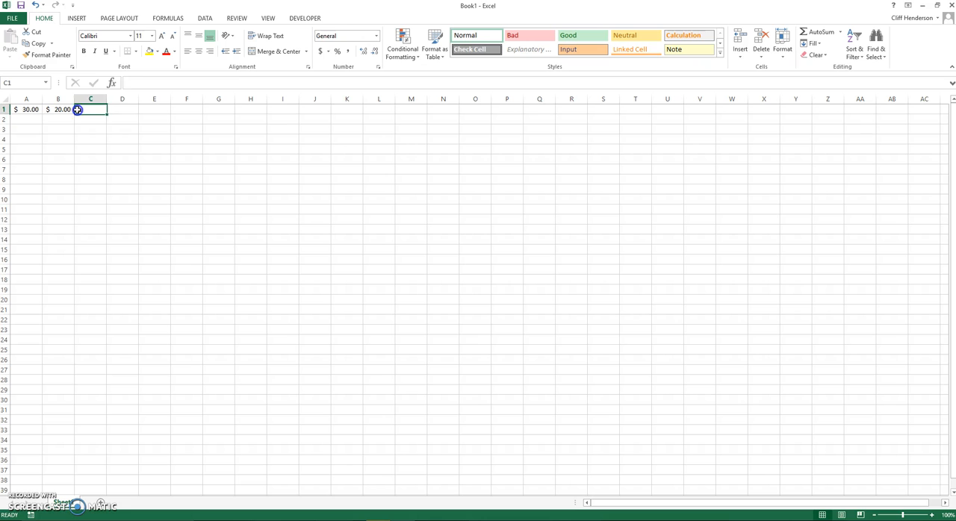
pyautogui.click(130, 82)
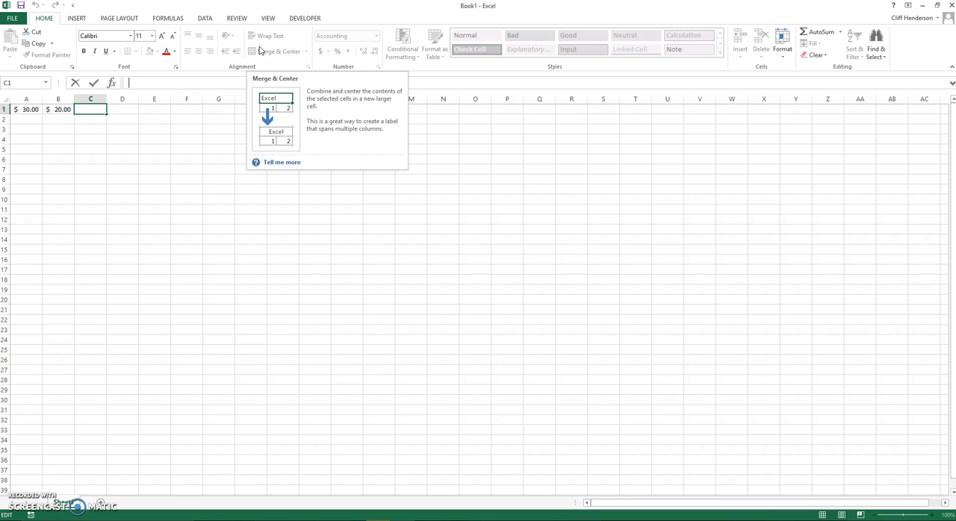
pyautogui.write('=')
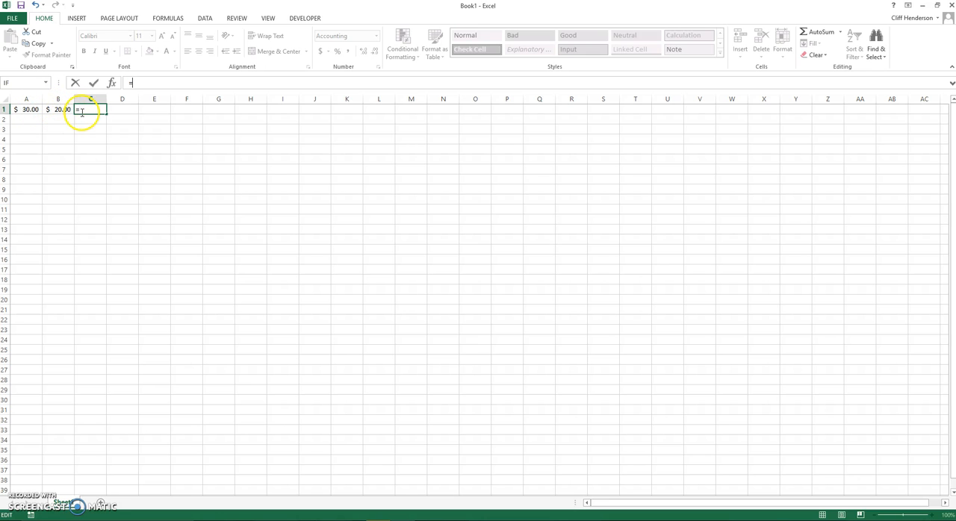
pyautogui.click(22, 110)
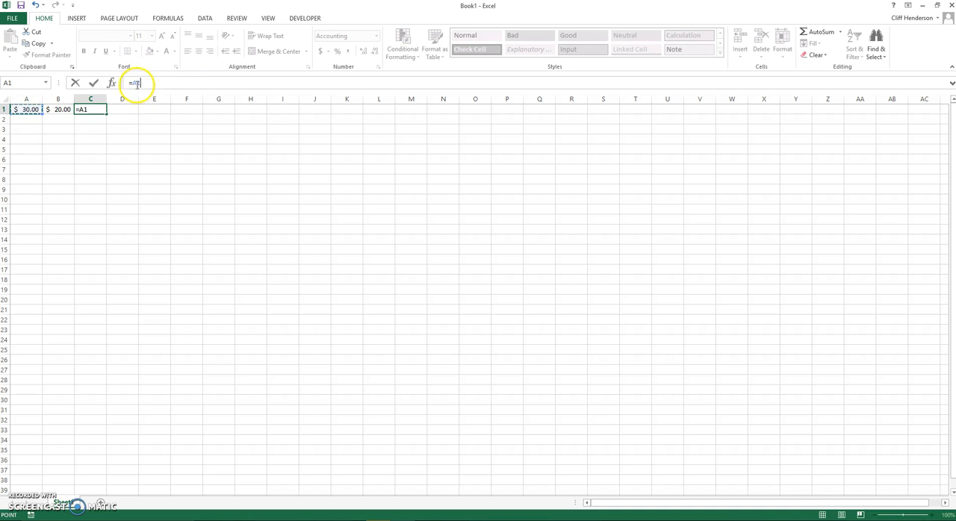
pyautogui.write('+')
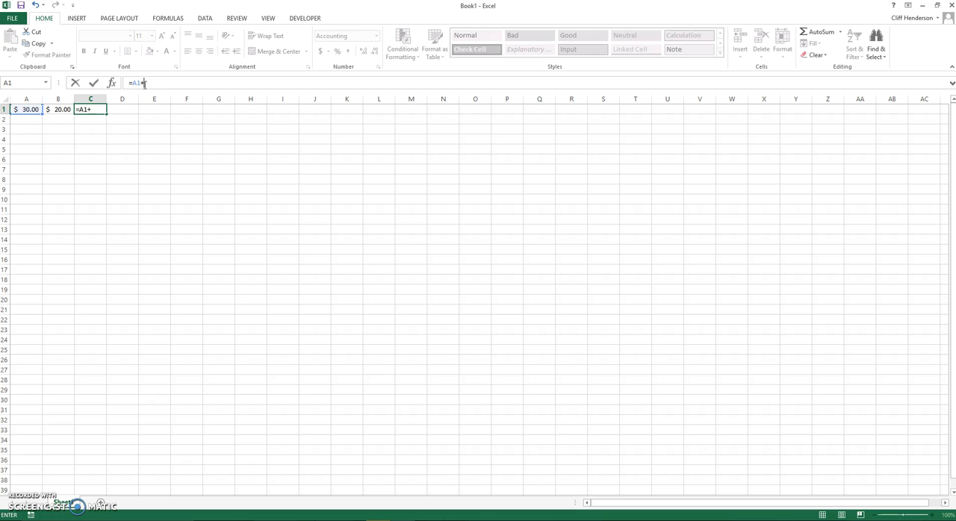
pyautogui.click(56, 110)
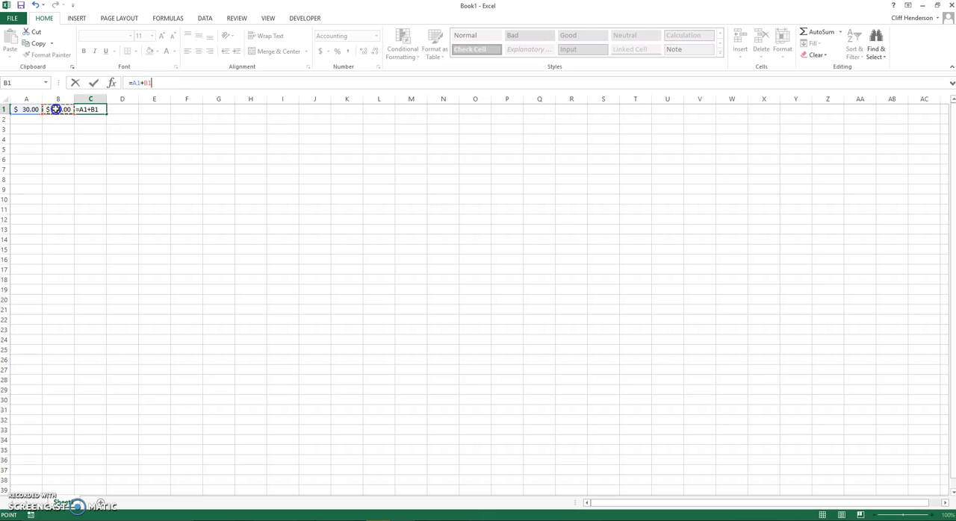
pyautogui.press('Return')
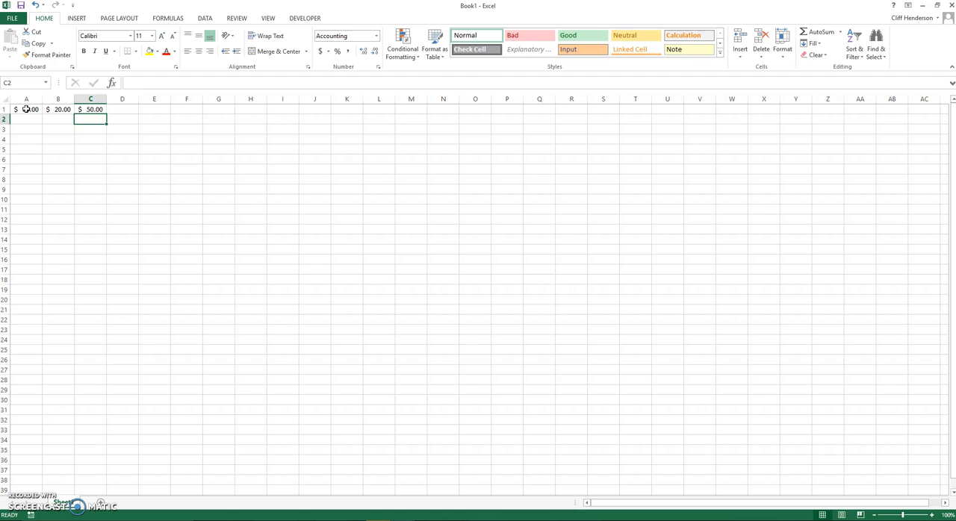
# Replace the addition formula in cell C1 with the subtraction formula =A1-B1
pyautogui.click(89, 109)
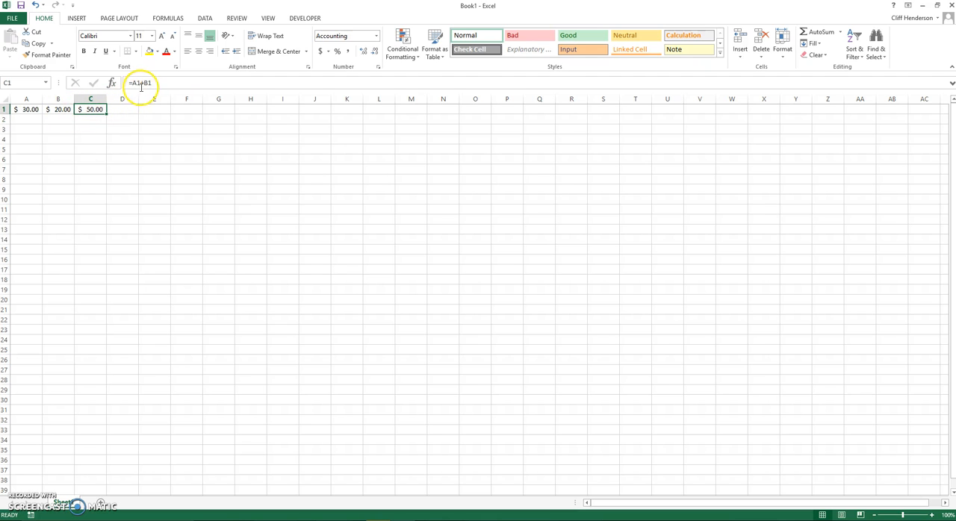
pyautogui.moveTo(150, 84); pyautogui.dragTo(132, 85)
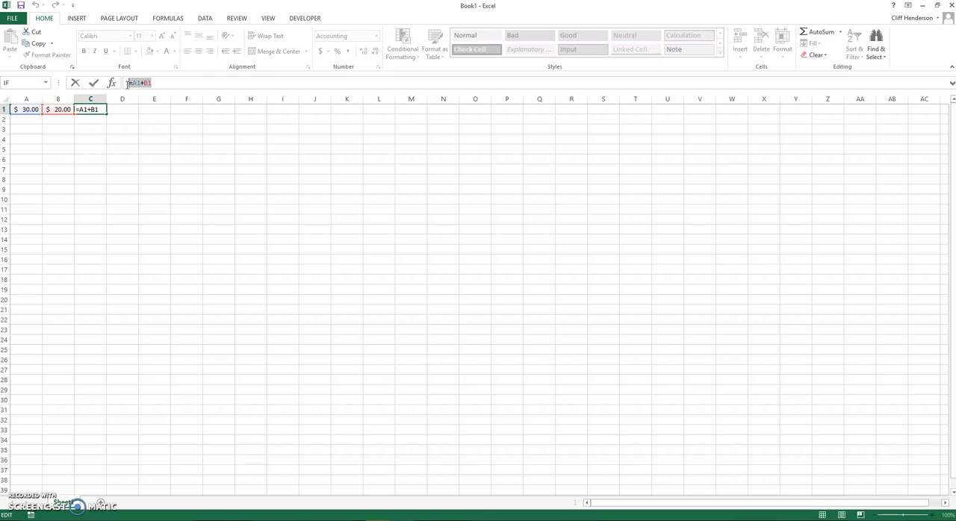
pyautogui.press('Delete')
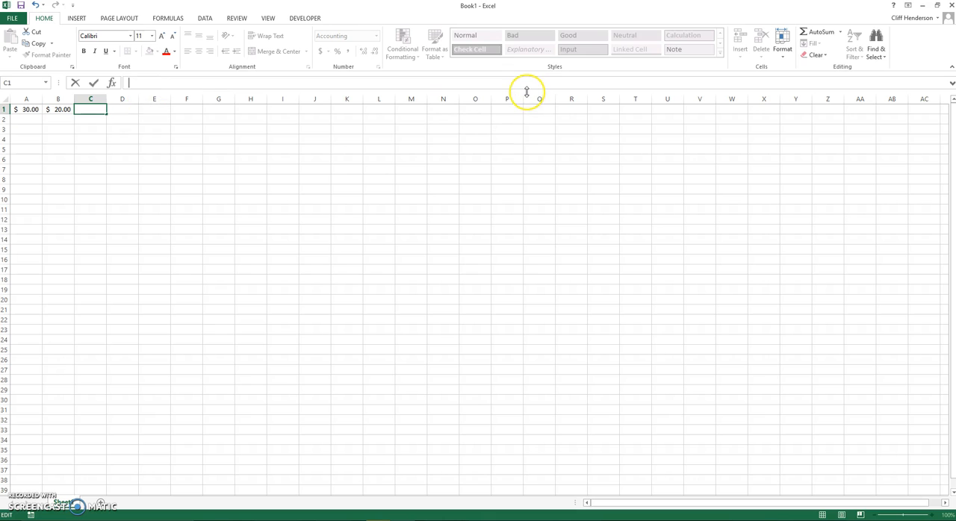
pyautogui.write('=')
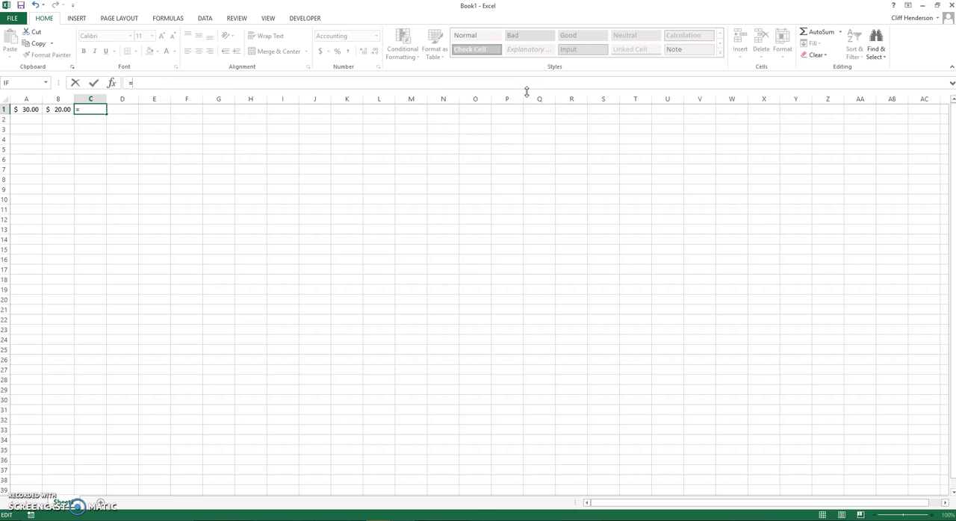
pyautogui.click(28, 109)
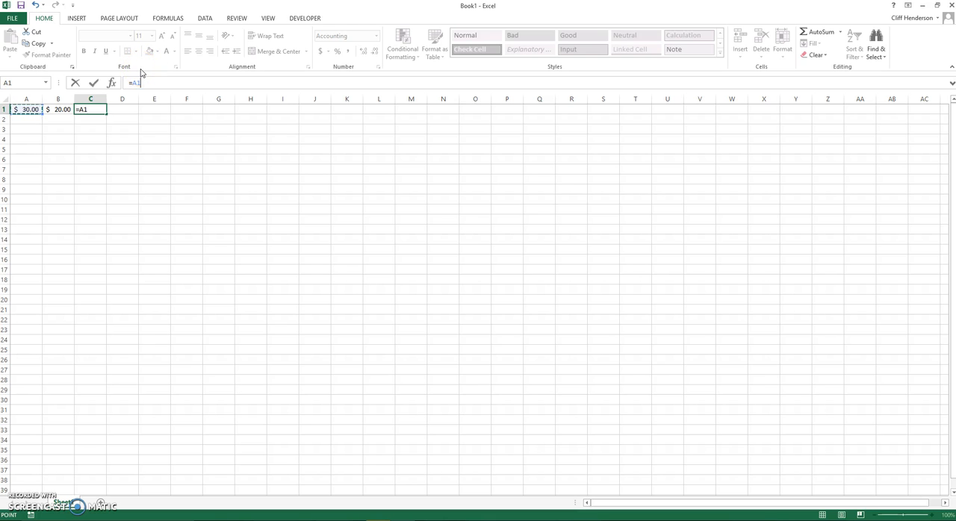
pyautogui.write('-')
pyautogui.click(60, 110)
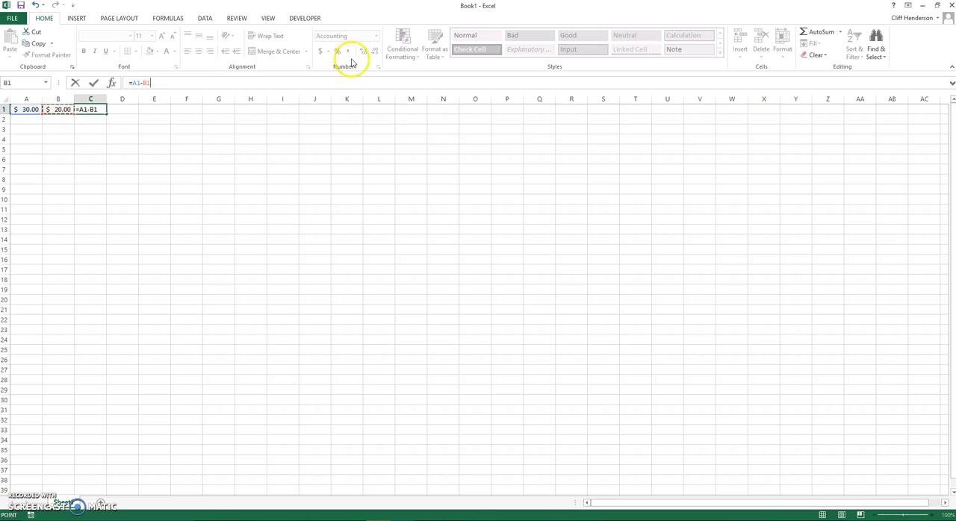
pyautogui.press('Return')
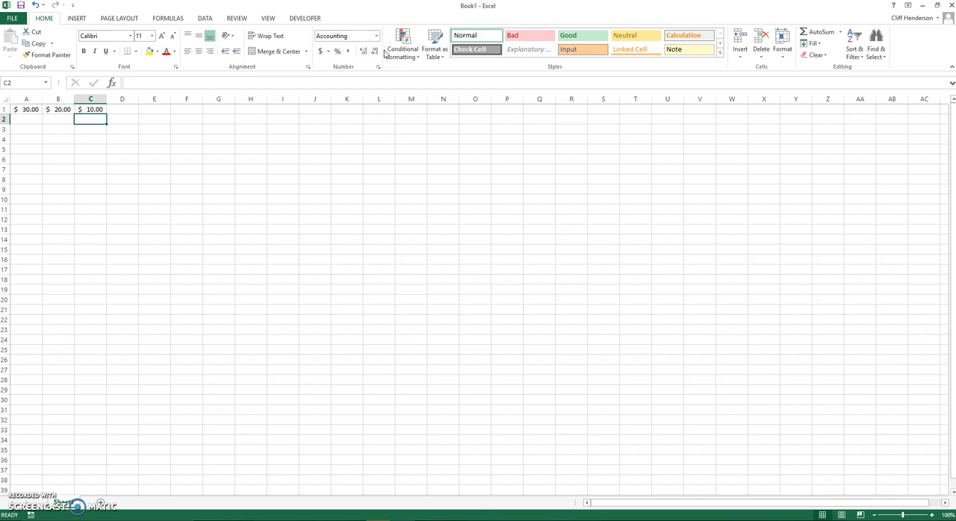
# Replace the subtraction formula in cell C1 with the multiplication formula =A1*B1
pyautogui.click(90, 110)
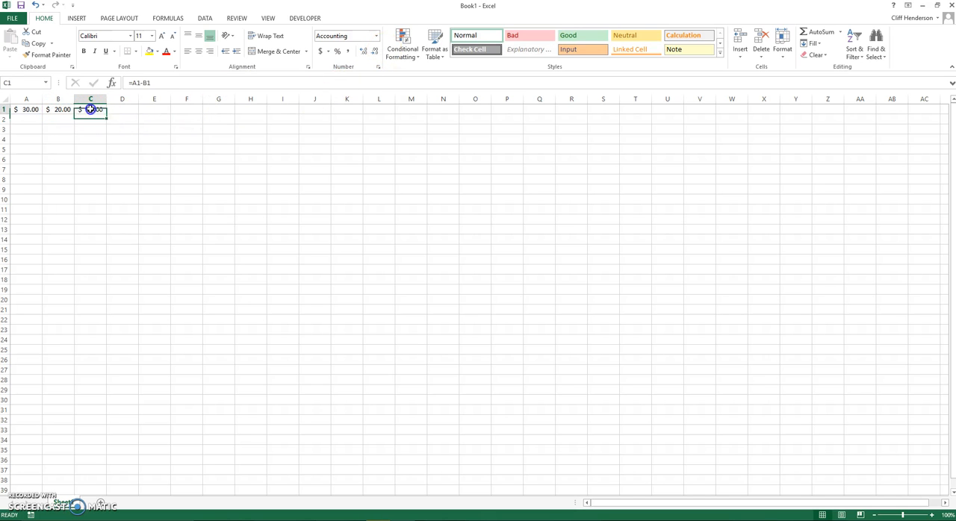
pyautogui.click(153, 83)
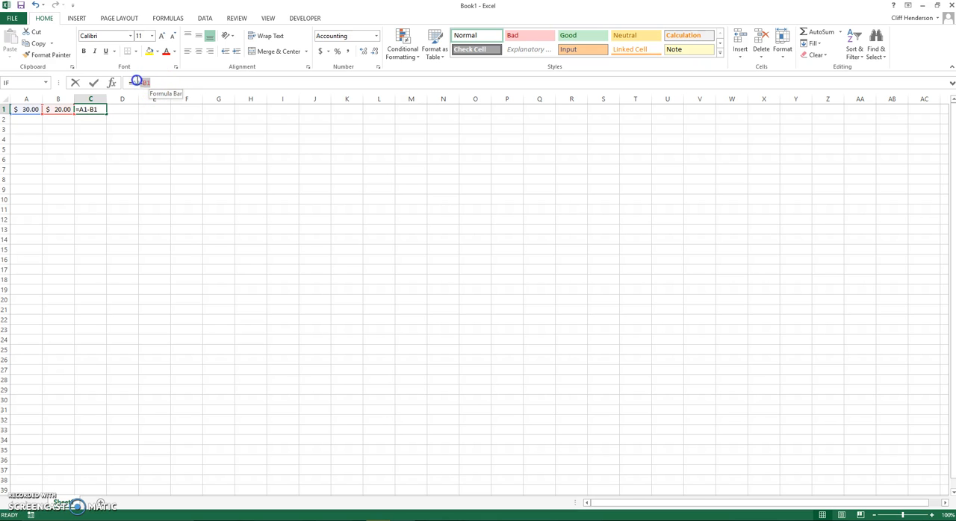
pyautogui.moveTo(132, 80); pyautogui.dragTo(128, 80)
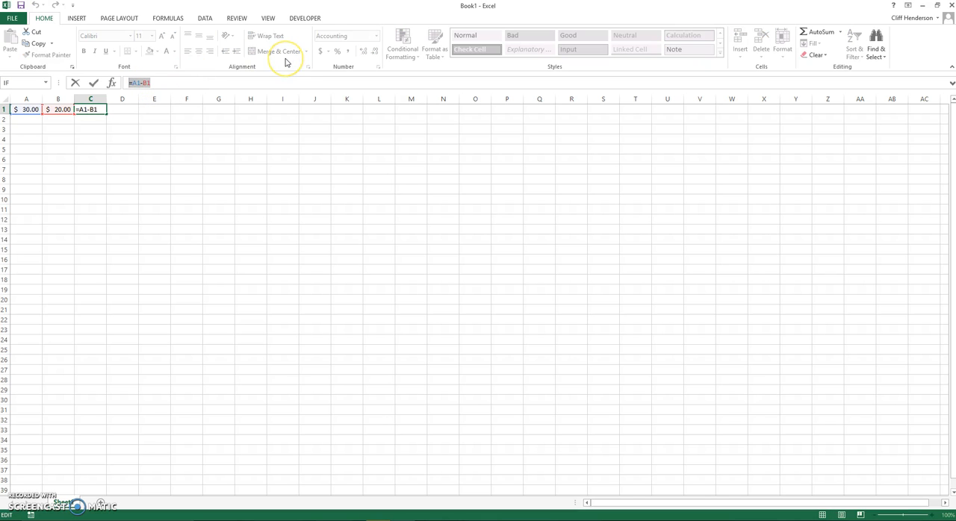
pyautogui.write('=')
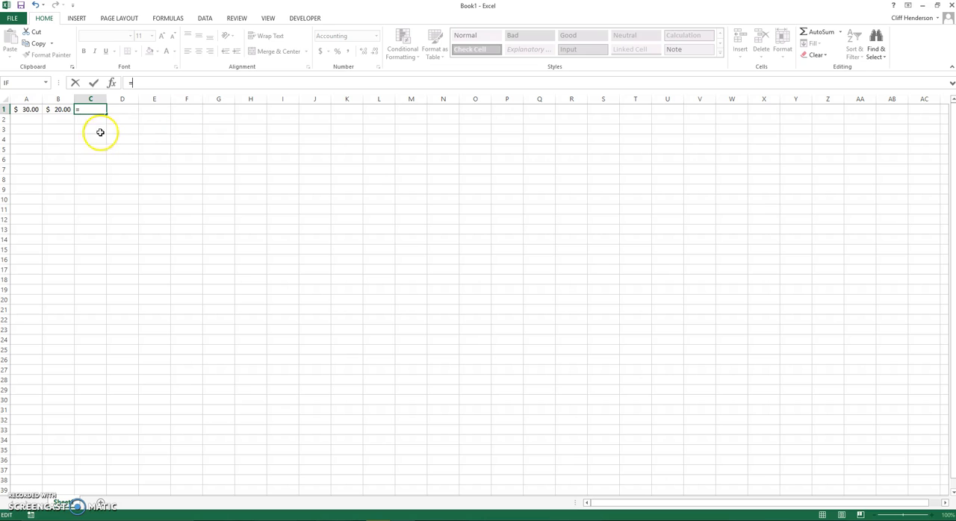
pyautogui.click(27, 109)
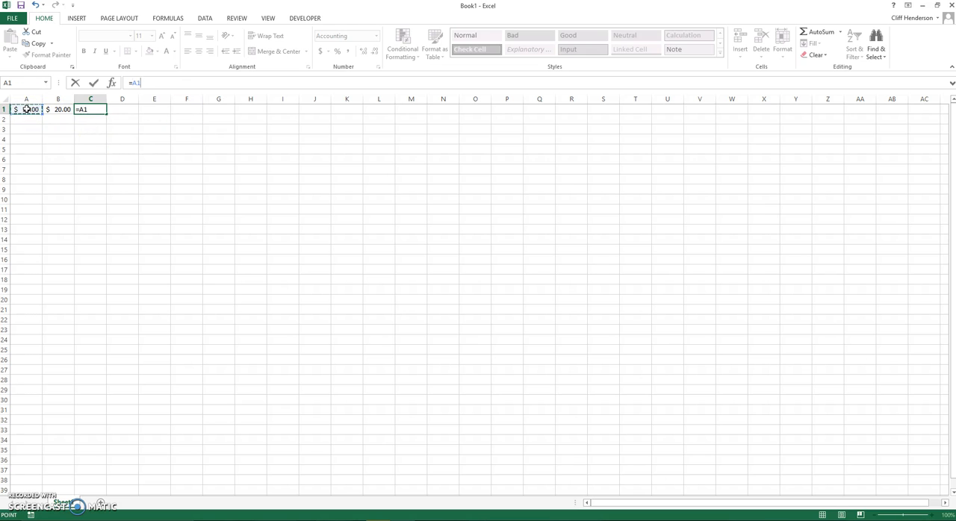
pyautogui.write('*')
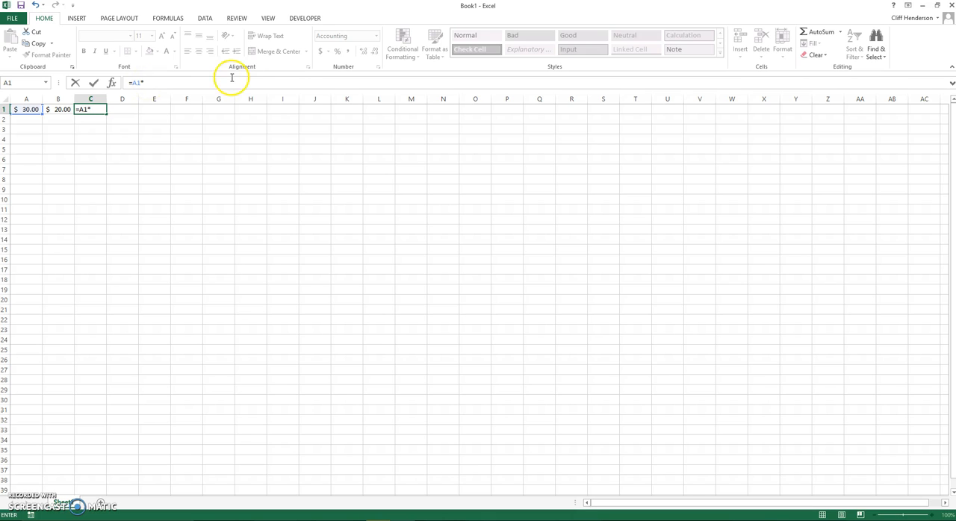
pyautogui.click(63, 108)
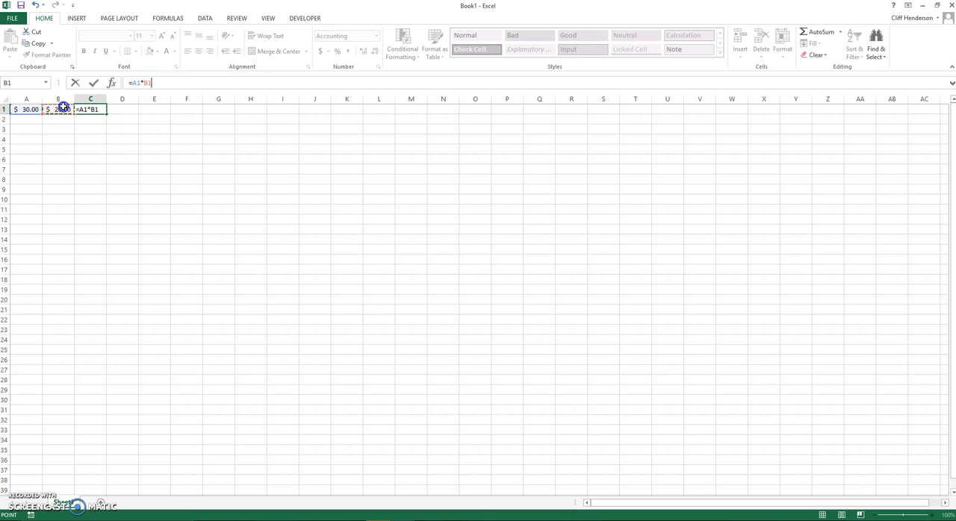
pyautogui.press('Return')
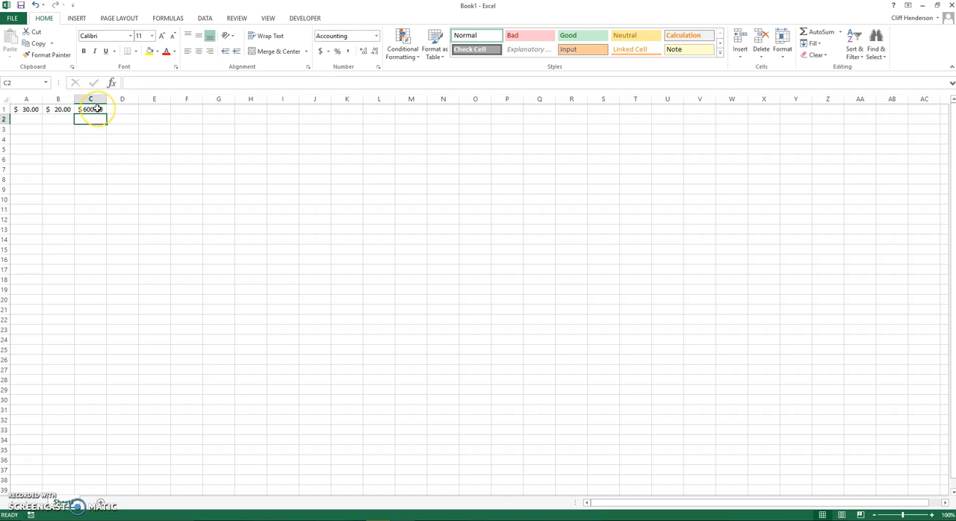
# Clear the multiplication formula from cell C1
pyautogui.click(97, 109)
pyautogui.doubleClick(97, 109)
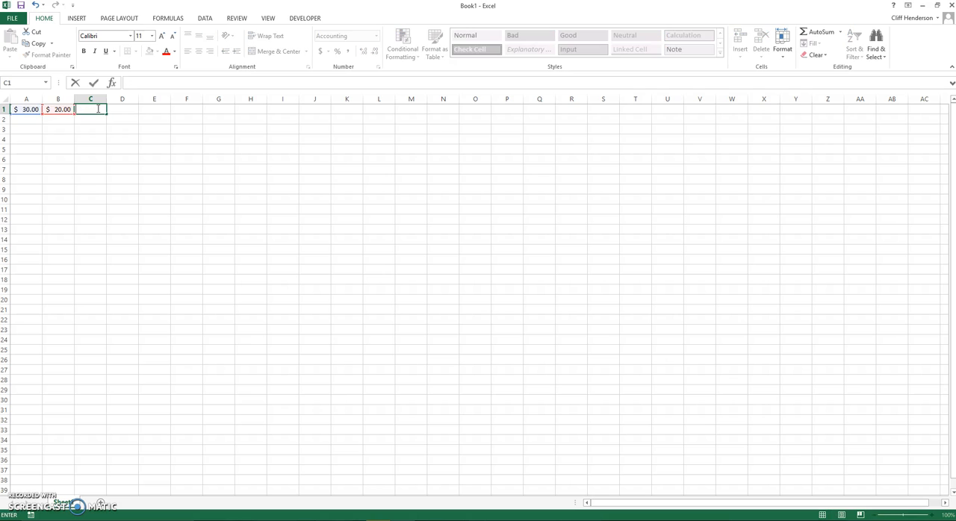
pyautogui.click(100, 155)
# Enter the division formula =A1/B1 in cell C6
pyautogui.click(134, 83)
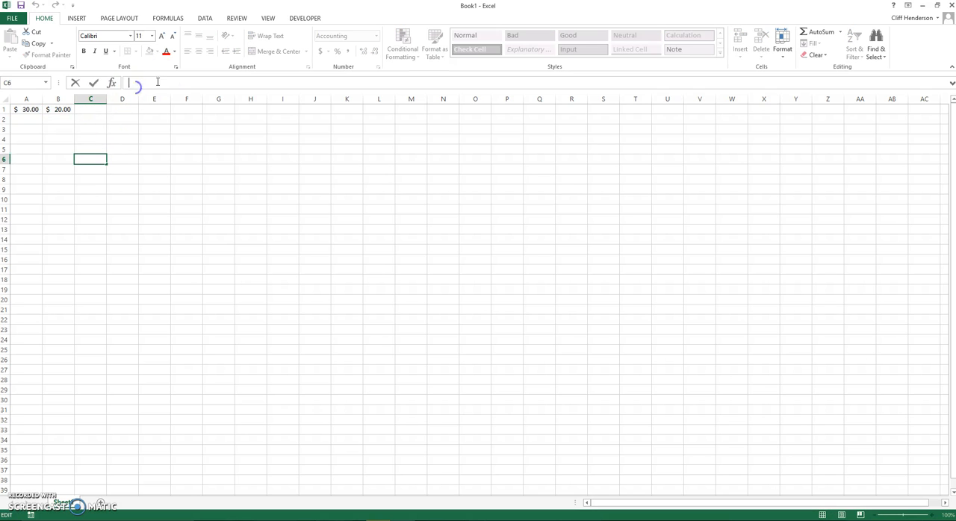
pyautogui.write('=')
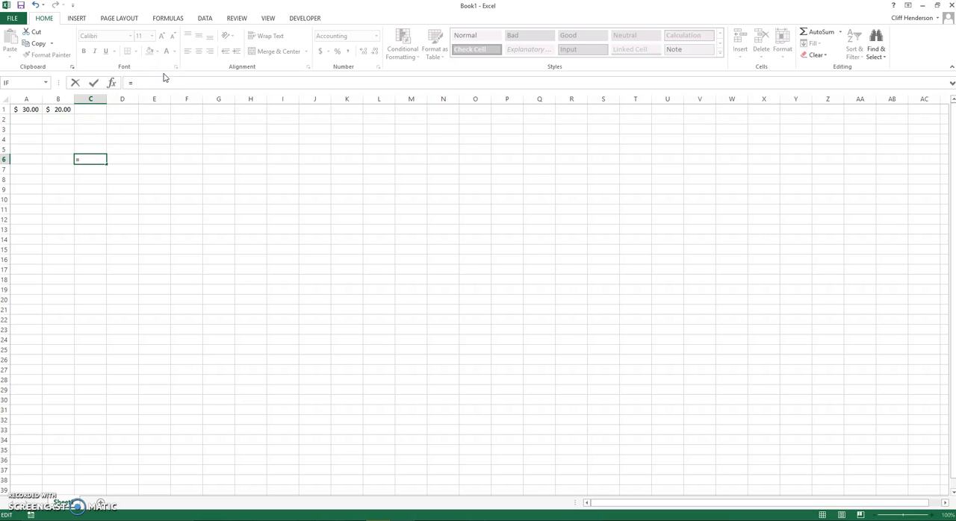
pyautogui.click(23, 109)
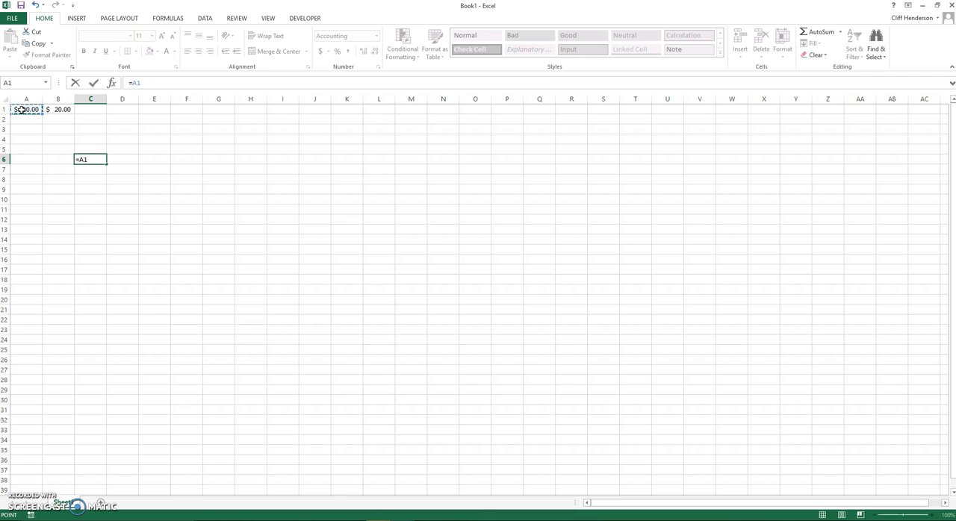
pyautogui.write('/')
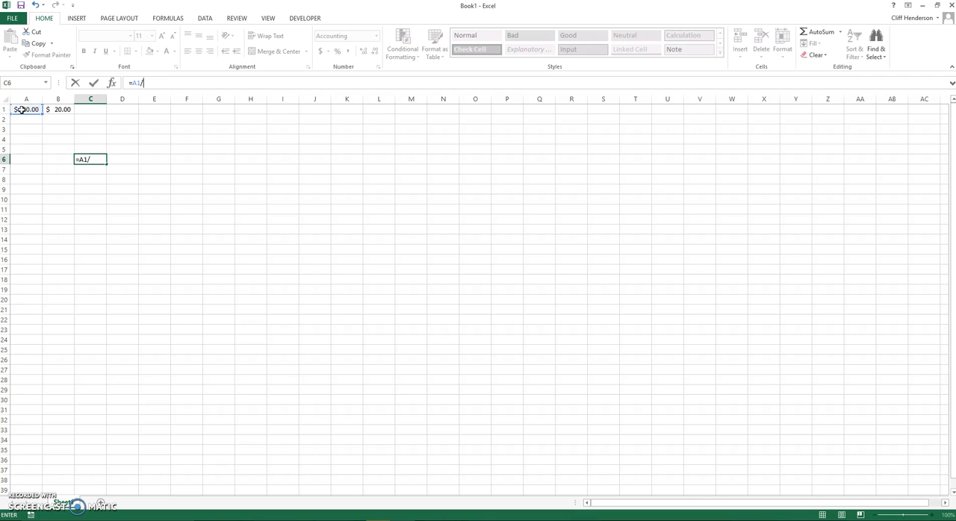
pyautogui.click(59, 109)
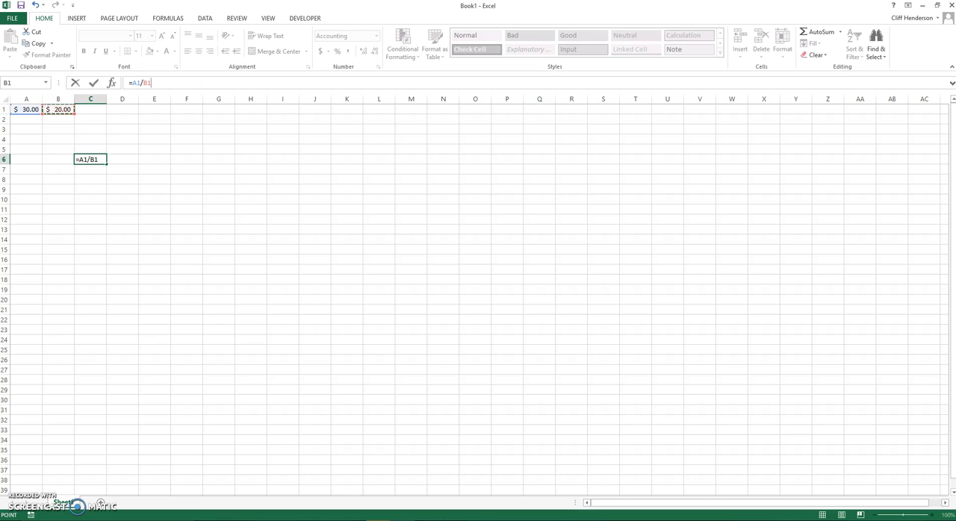
pyautogui.press('Return')
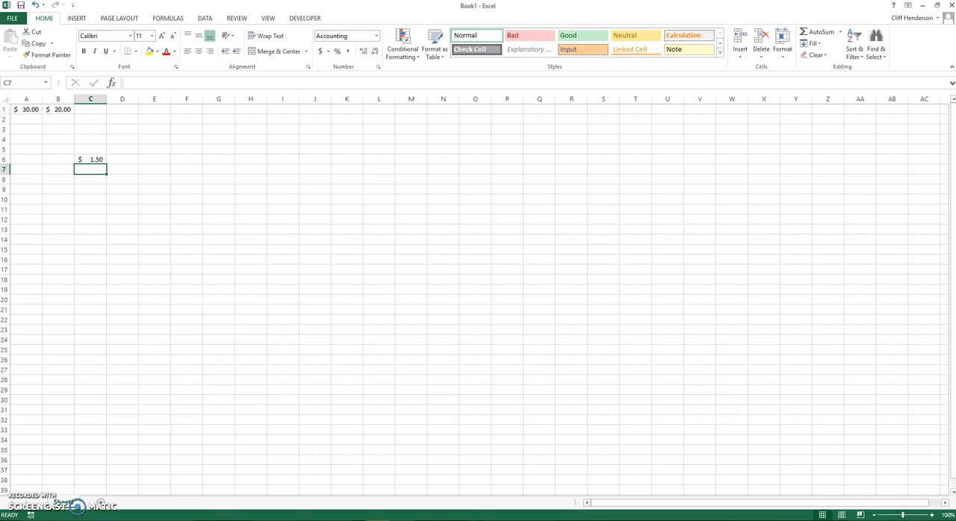
# Clear the contents of cell C6
pyautogui.click(91, 159)
pyautogui.rightClick(91, 160)
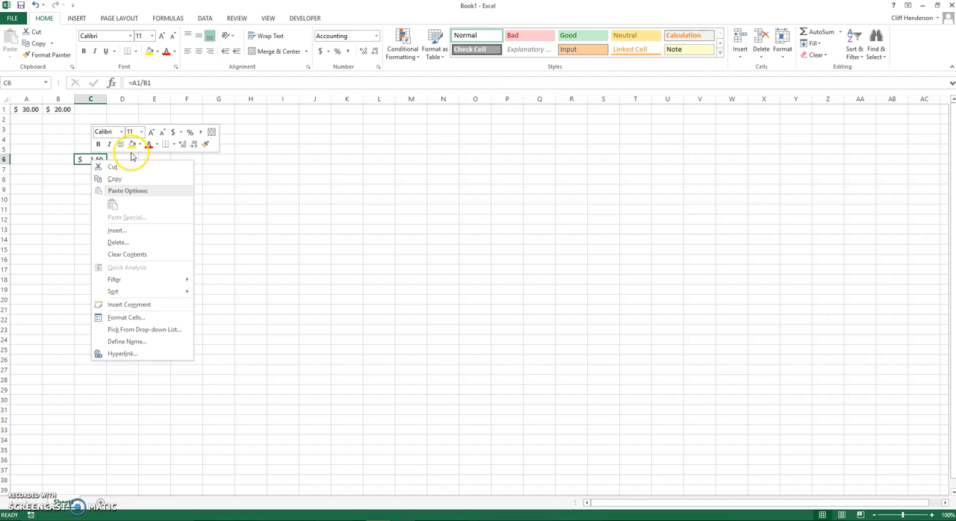
pyautogui.click(132, 255)
# Enter the division formula =A1/B1 in cell C1
pyautogui.click(91, 109)
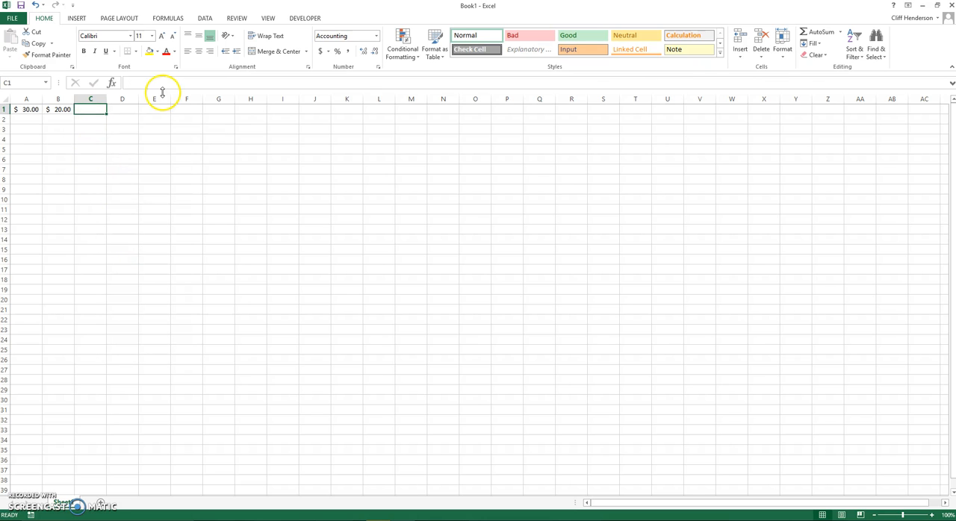
pyautogui.write('=')
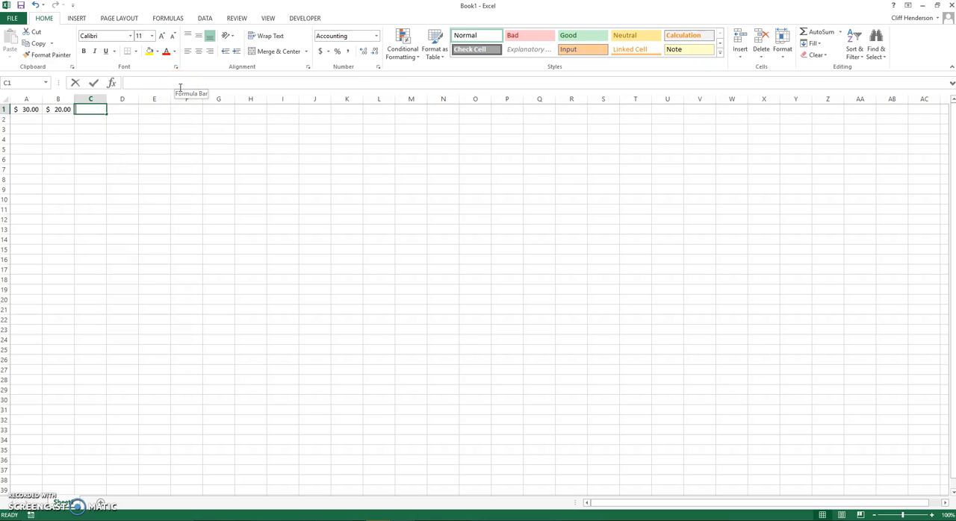
pyautogui.click(33, 108)
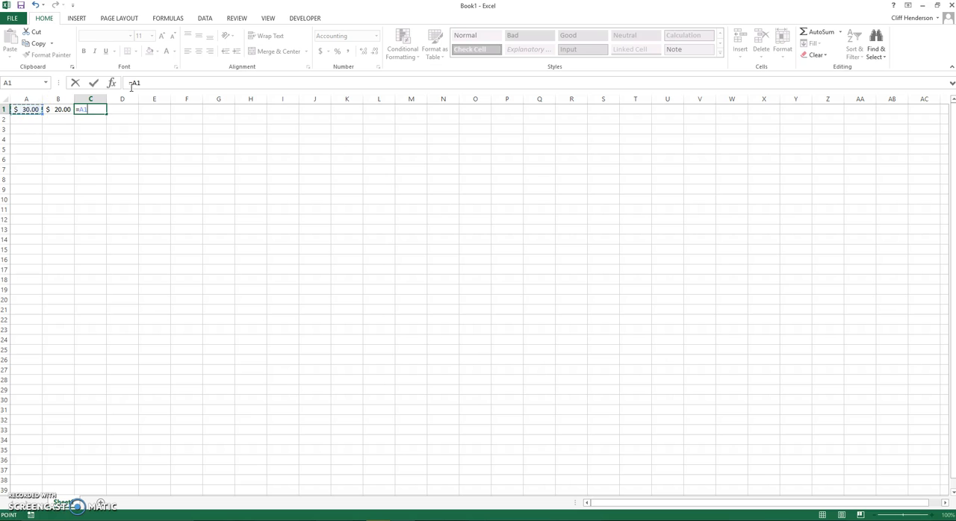
pyautogui.write('/')
pyautogui.click(60, 112)
pyautogui.press('Return')
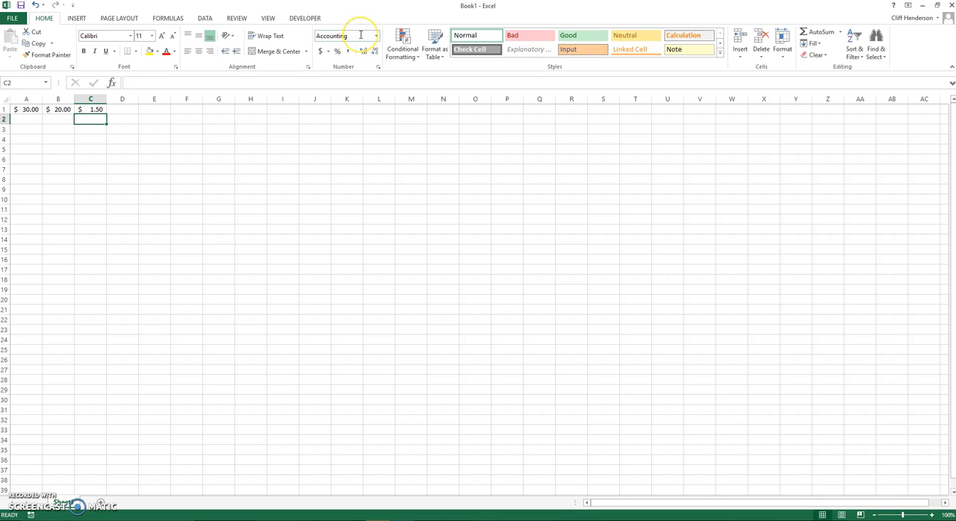
# Clear the division formula from cell C1
pyautogui.click(90, 110)
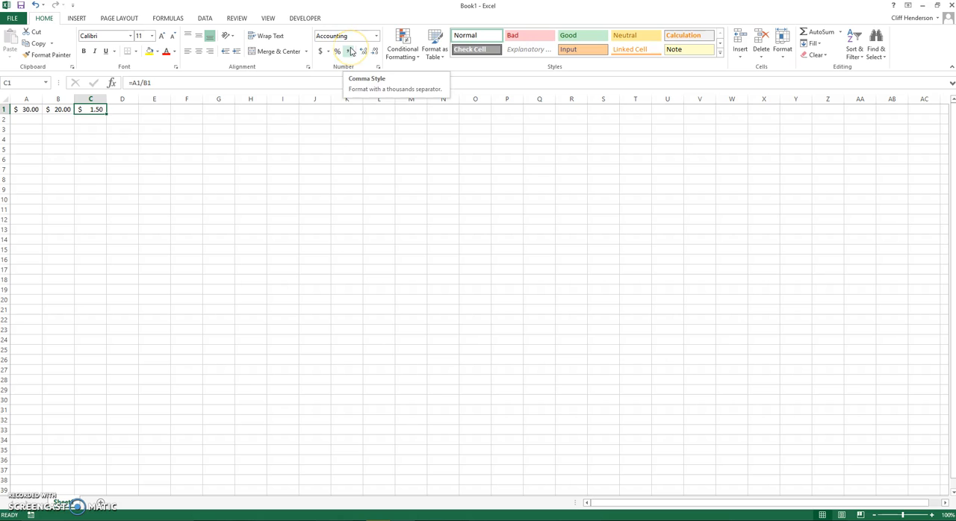
pyautogui.press('BackSpace')
pyautogui.click(110, 156)
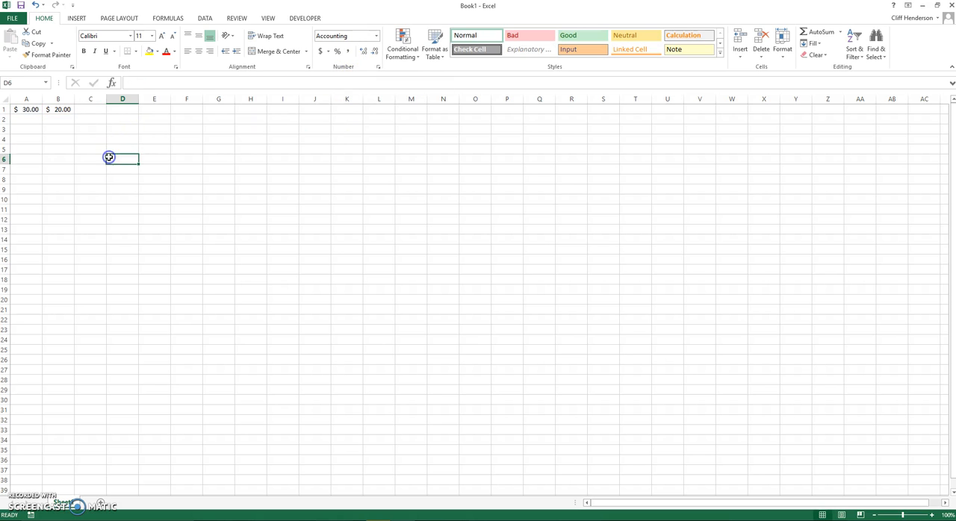
# Clear cell B1 and enter 20 in it again, and enter 30 in cell C1
pyautogui.click(65, 109)
pyautogui.press('BackSpace')
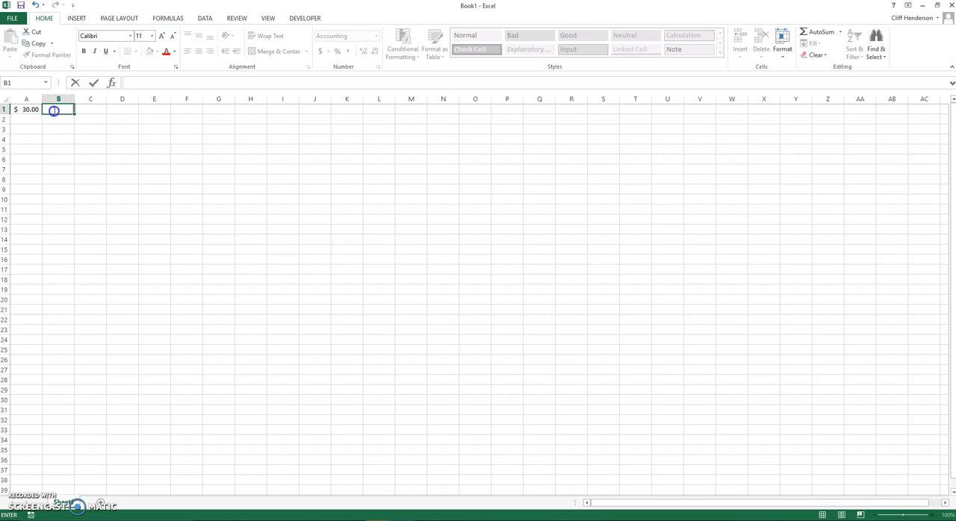
pyautogui.click(61, 109)
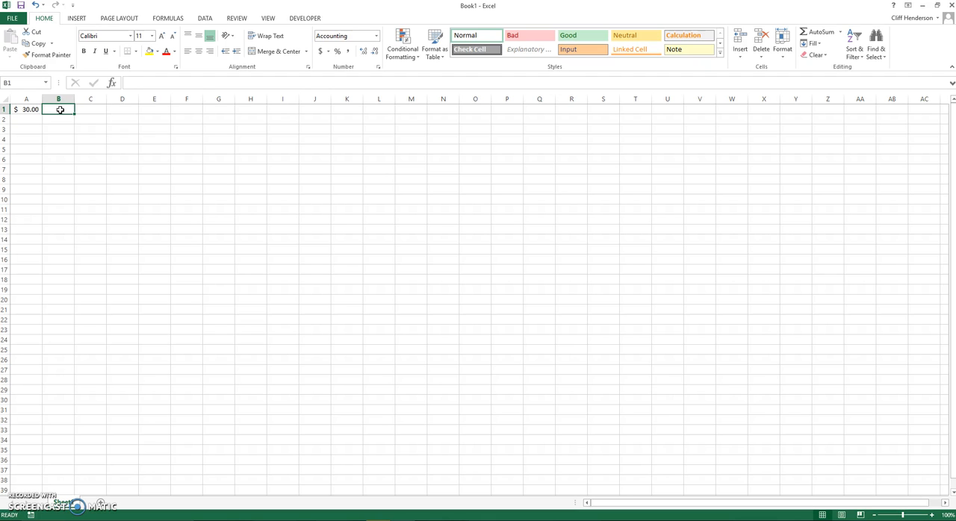
pyautogui.write('20')
pyautogui.press('Tab')
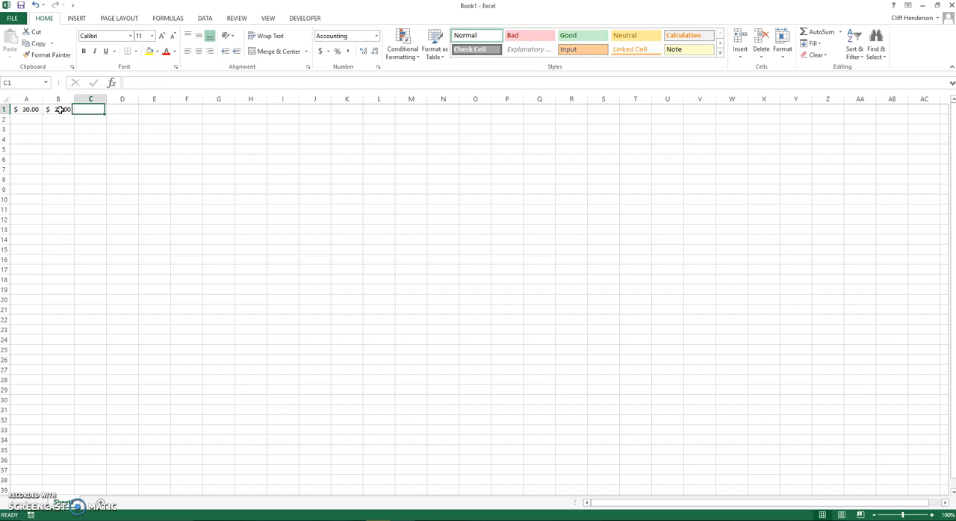
pyautogui.write('3')
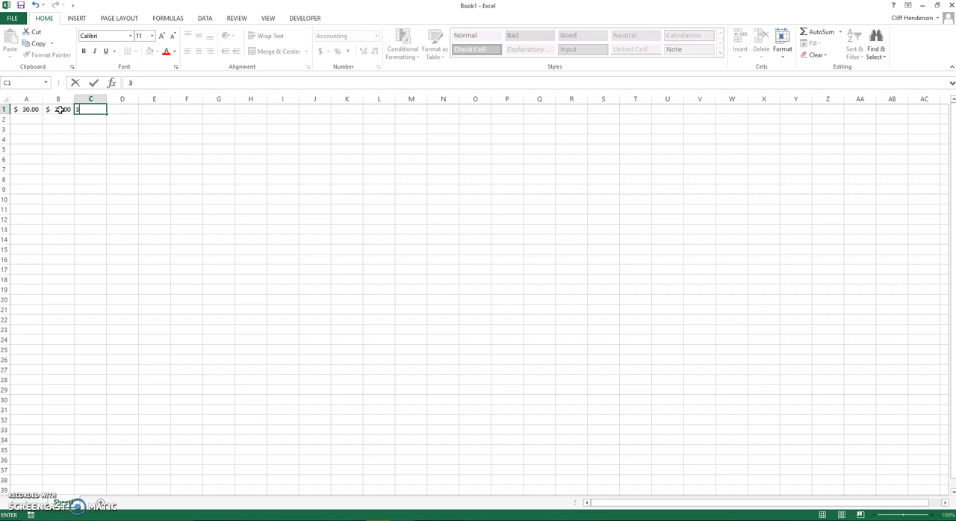
pyautogui.write('0')
pyautogui.click(152, 122)
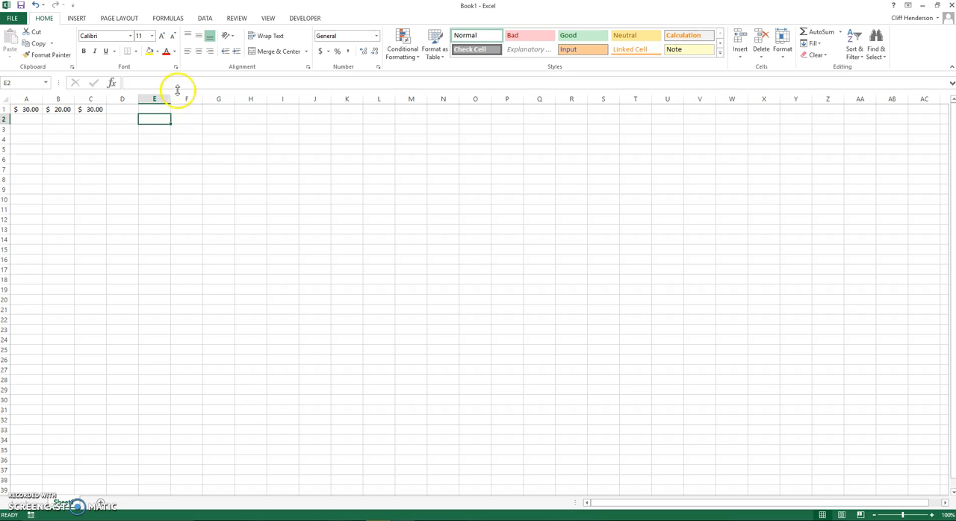
# Use AutoSum to enter the total of A1:C1 in cell D1 as =SUM(A1:C1)
pyautogui.click(122, 109)
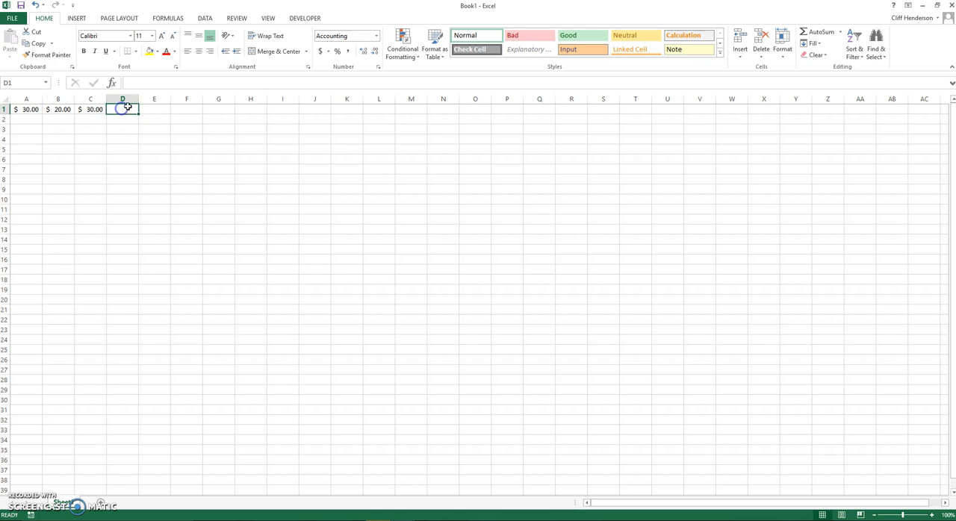
pyautogui.click(179, 19)
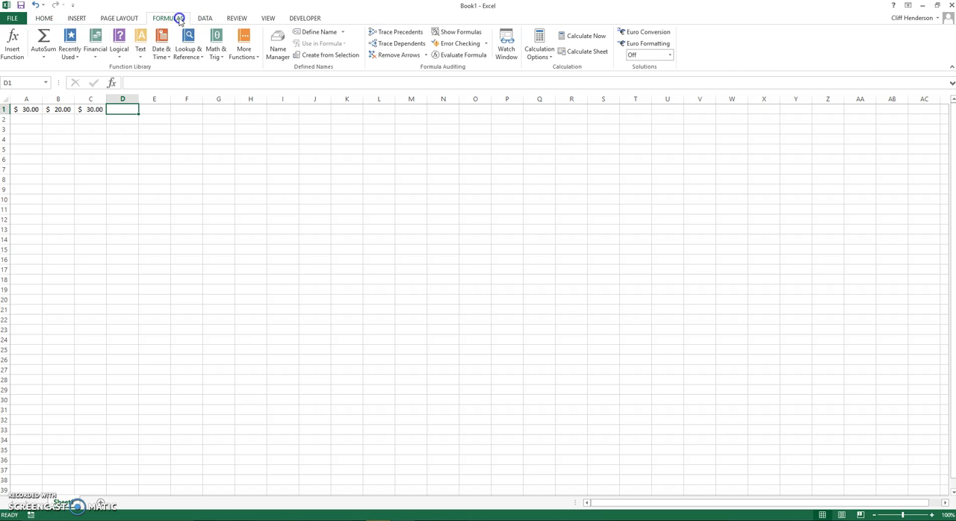
pyautogui.click(44, 39)
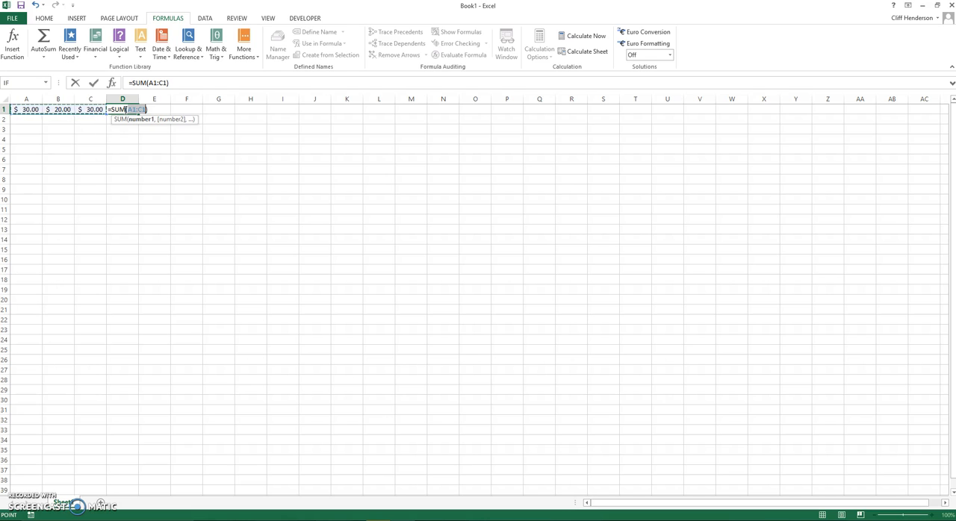
pyautogui.press('Return')
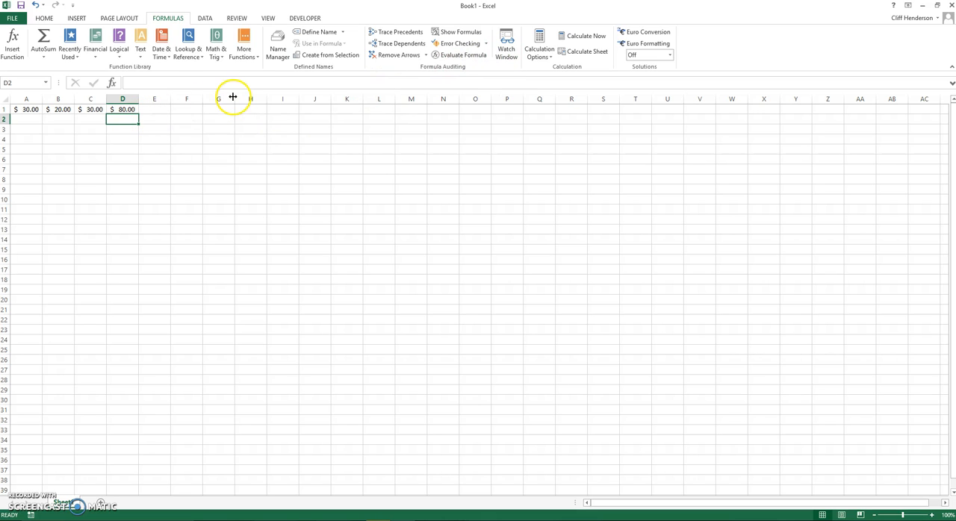
pyautogui.click(27, 120)
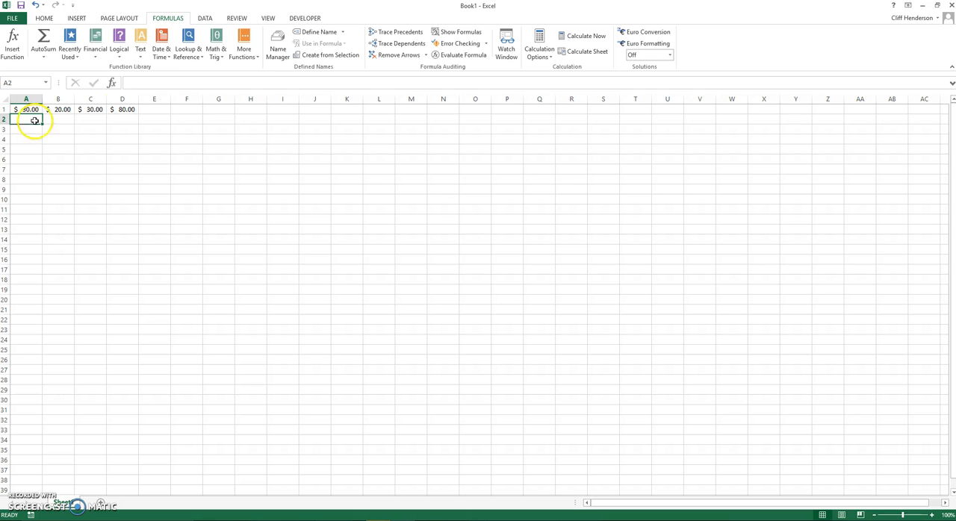
pyautogui.click(123, 99)
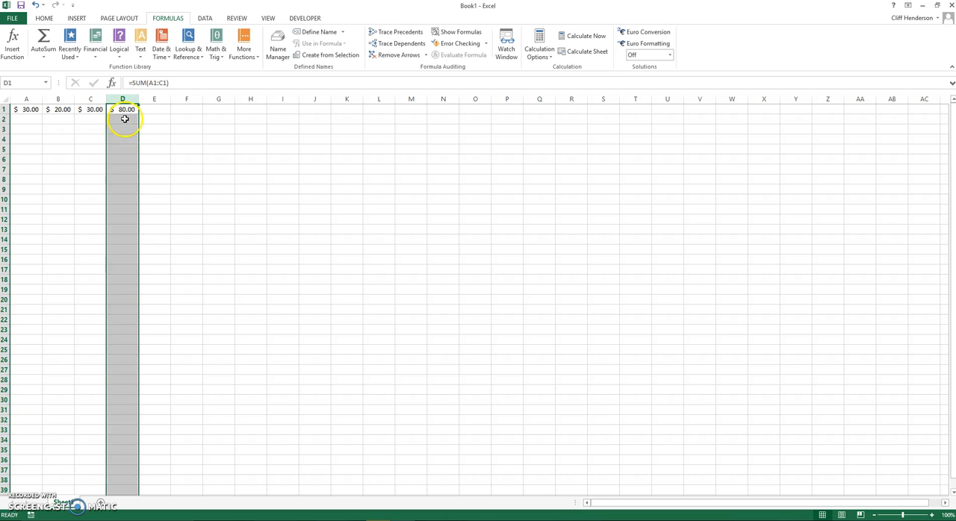
pyautogui.click(120, 118)
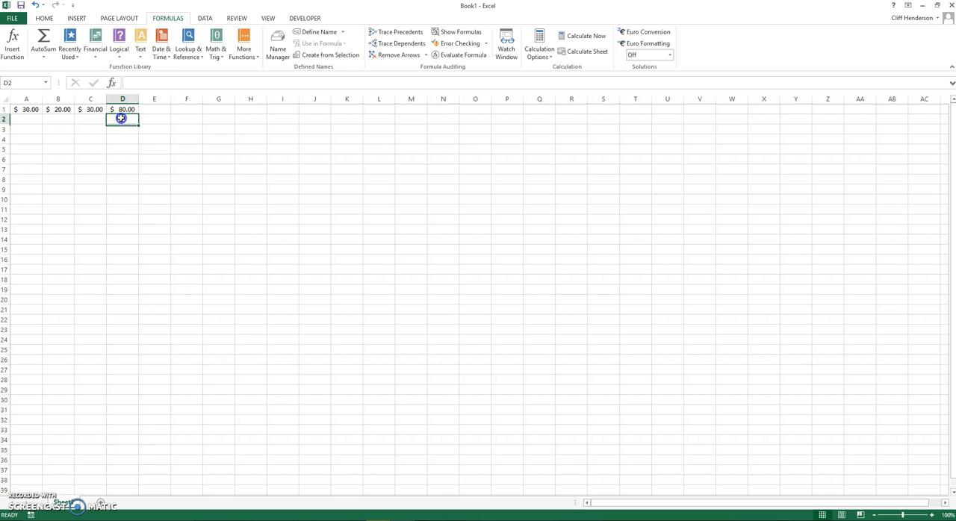
pyautogui.click(122, 129)
pyautogui.click(122, 140)
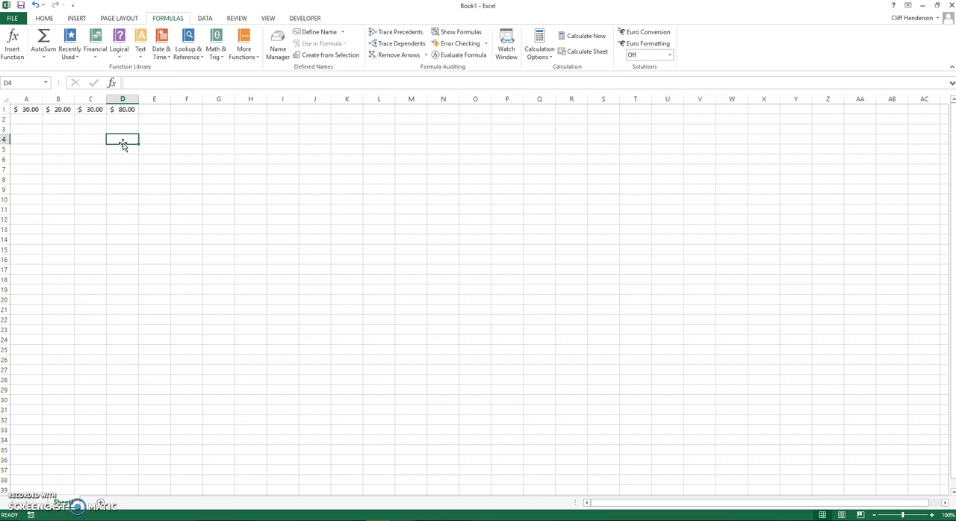
# Fill cells A2 to A5 with the values 80, 60, 20 and 20
pyautogui.click(29, 118)
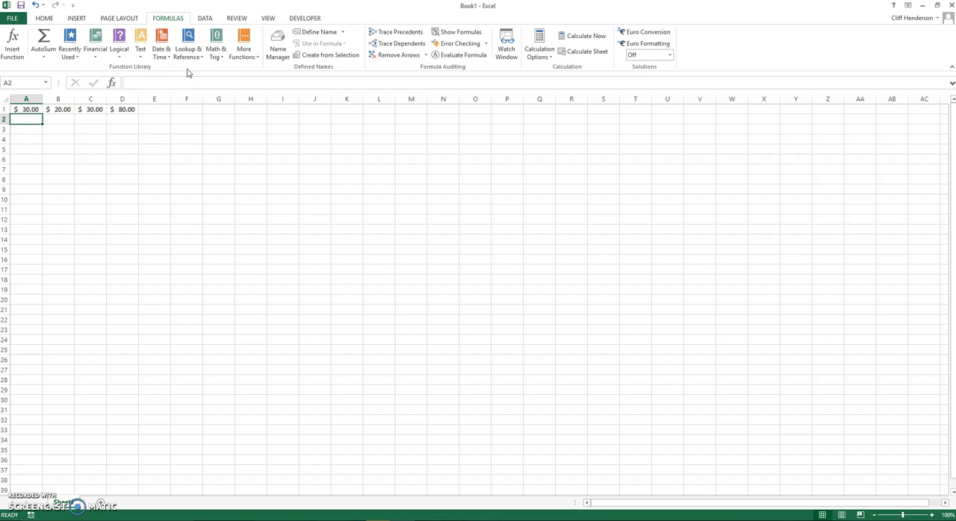
pyautogui.write('80')
pyautogui.press('Return')
pyautogui.write('60')
pyautogui.press('Return')
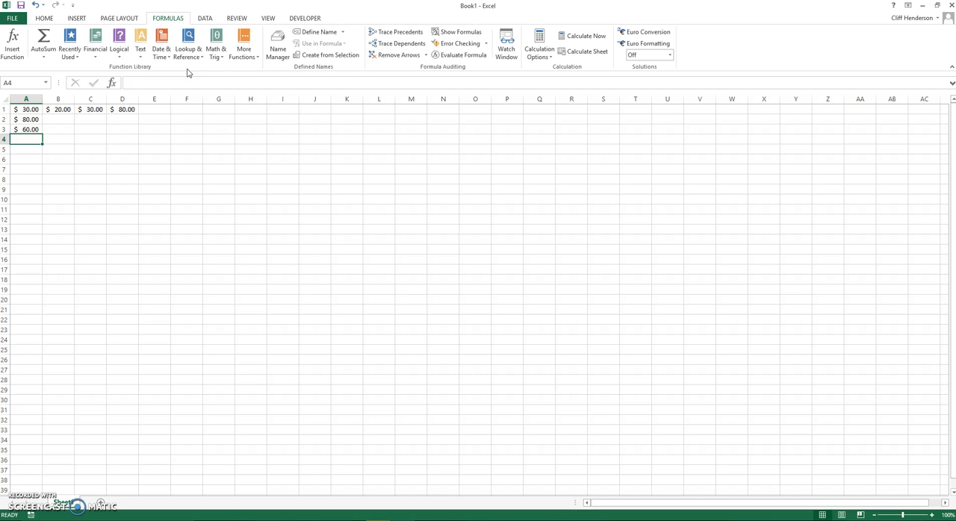
pyautogui.write('20')
pyautogui.press('Return')
pyautogui.write('20')
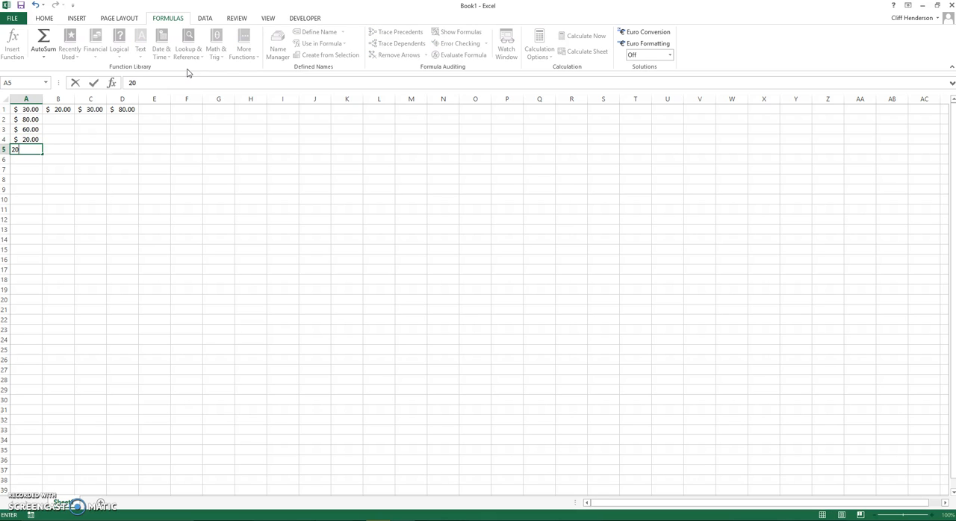
pyautogui.press('Tab')
# Fill cells B2 to B5 with the values 10, 50, 60 and 70
pyautogui.press('Up')
pyautogui.press('Up')
pyautogui.press('Up')
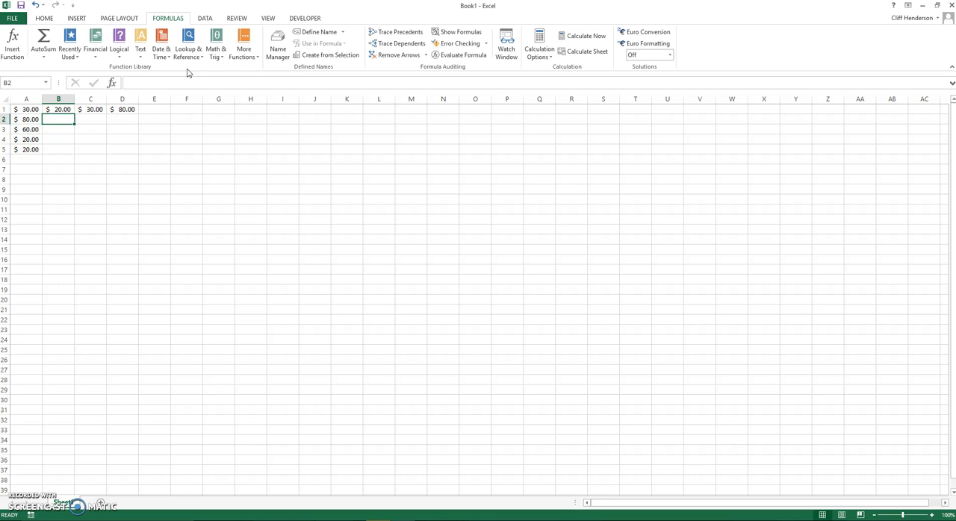
pyautogui.write('10')
pyautogui.press('Return')
pyautogui.write('50')
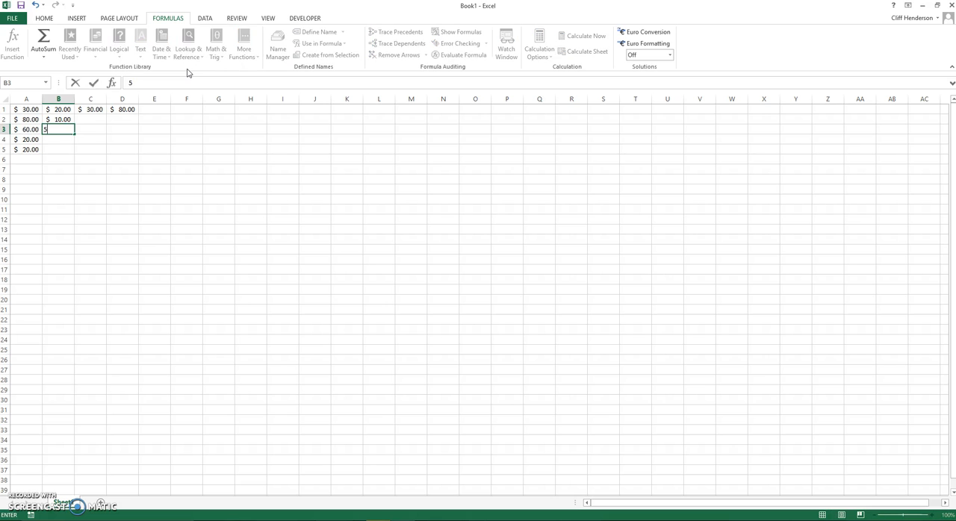
pyautogui.press('Return')
pyautogui.write('60')
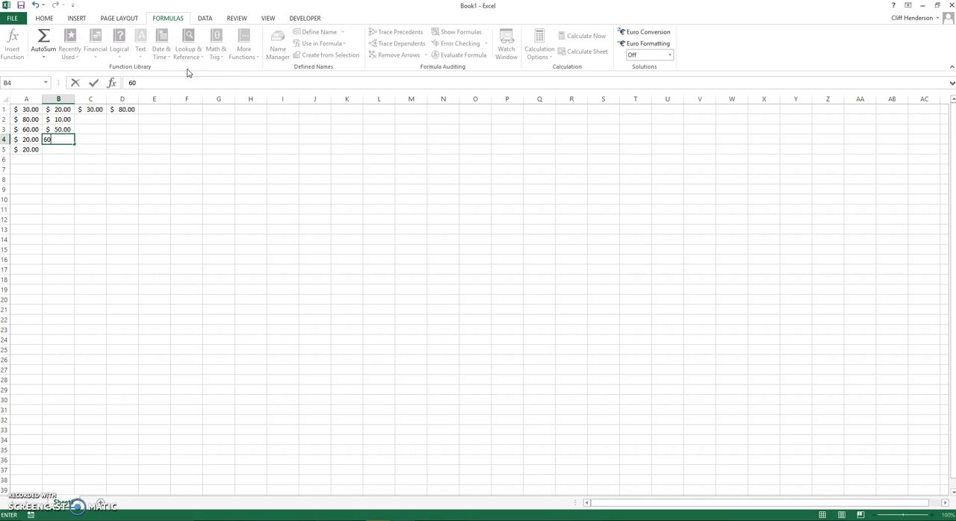
pyautogui.press('Return')
pyautogui.write('70')
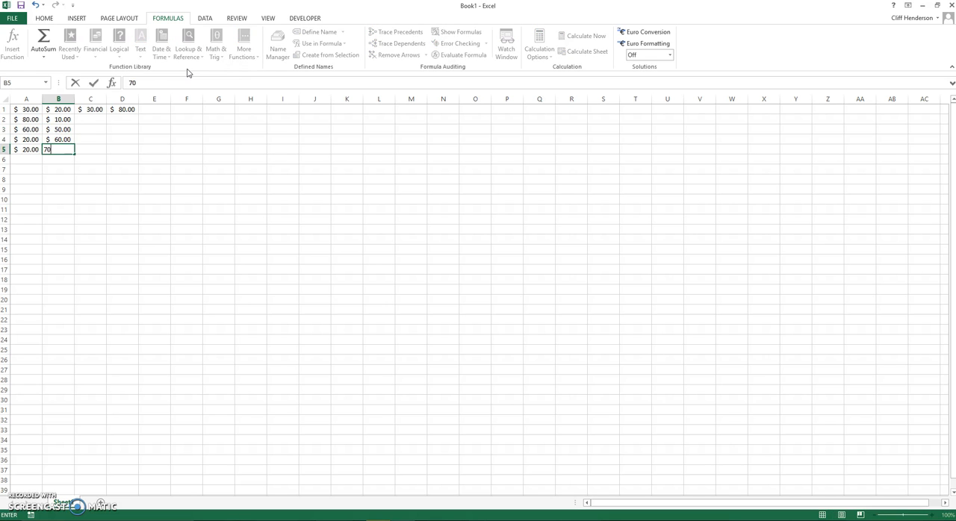
pyautogui.press('Return')
# Fill cells C2 to C5 with the values 11, 23, 42 and 12
pyautogui.press('Right')
pyautogui.press('Up')
pyautogui.press('Up')
pyautogui.press('Up')
pyautogui.press('Up')
pyautogui.write('11')
pyautogui.press('Return')
pyautogui.write('23')
pyautogui.press('Return')
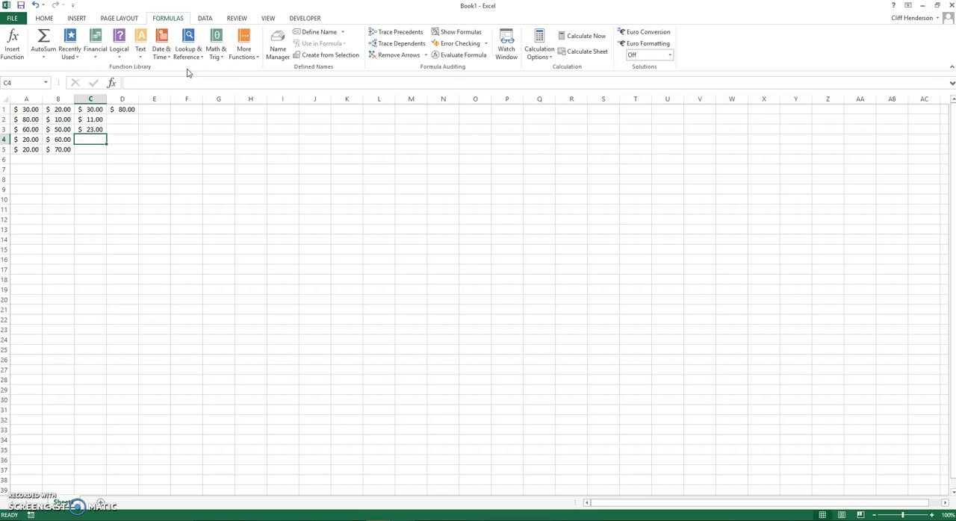
pyautogui.write('42')
pyautogui.press('Return')
pyautogui.write('12.00')
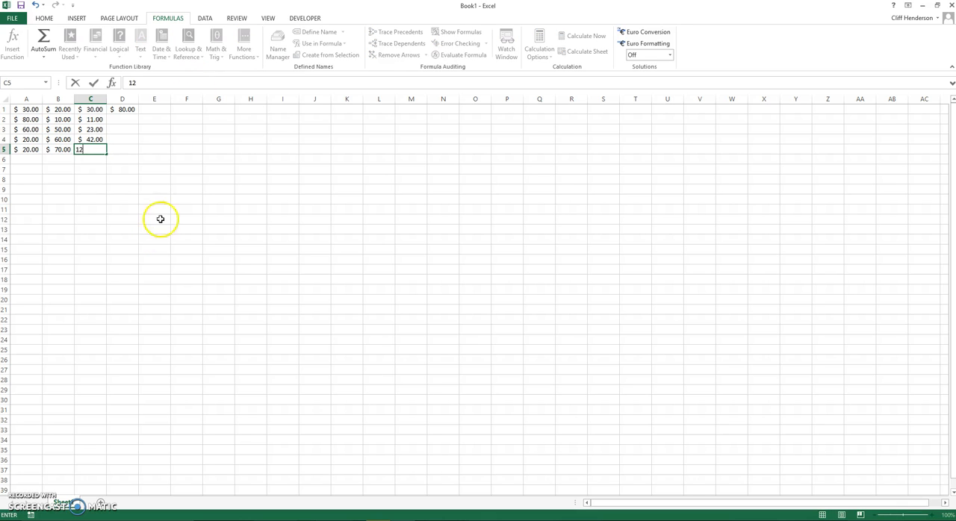
pyautogui.click(64, 211)
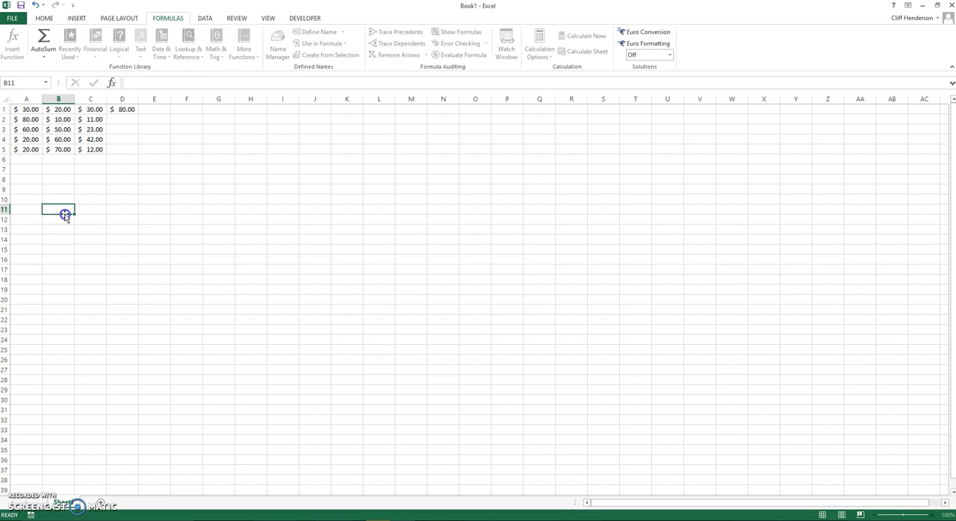
# Copy the SUM formula from cell D1 down through cell D5 to total each row
pyautogui.click(122, 120)
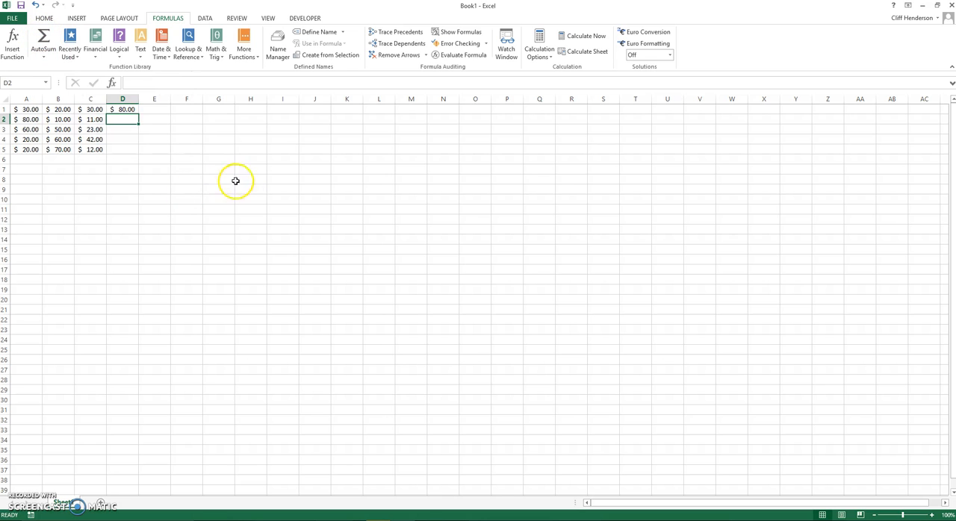
pyautogui.click(124, 109)
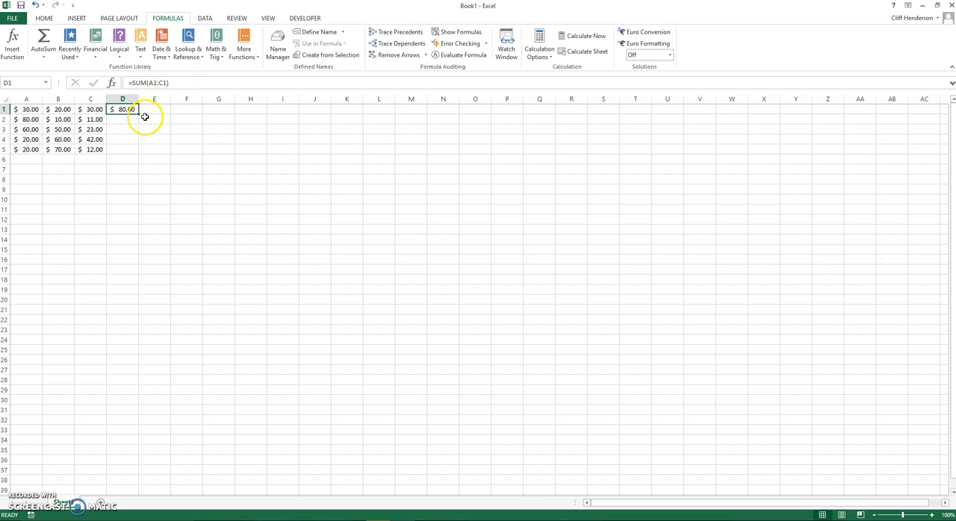
pyautogui.moveTo(903, 515); pyautogui.dragTo(914, 516)
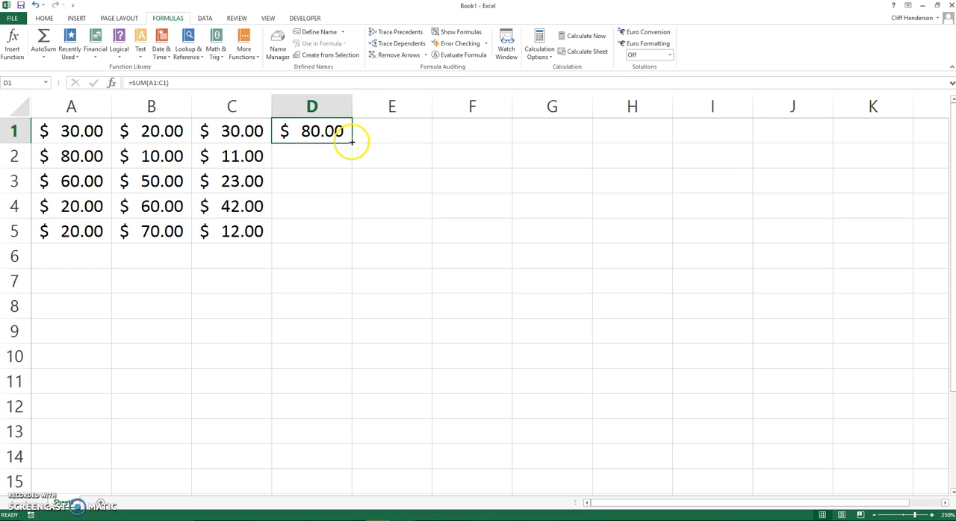
pyautogui.moveTo(351, 142); pyautogui.dragTo(351, 142)
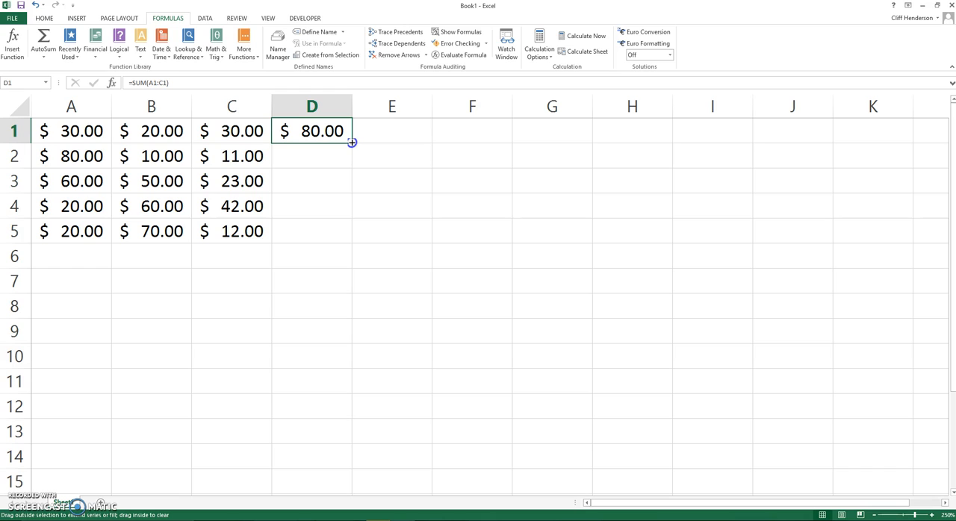
pyautogui.moveTo(352, 149); pyautogui.dragTo(355, 238)
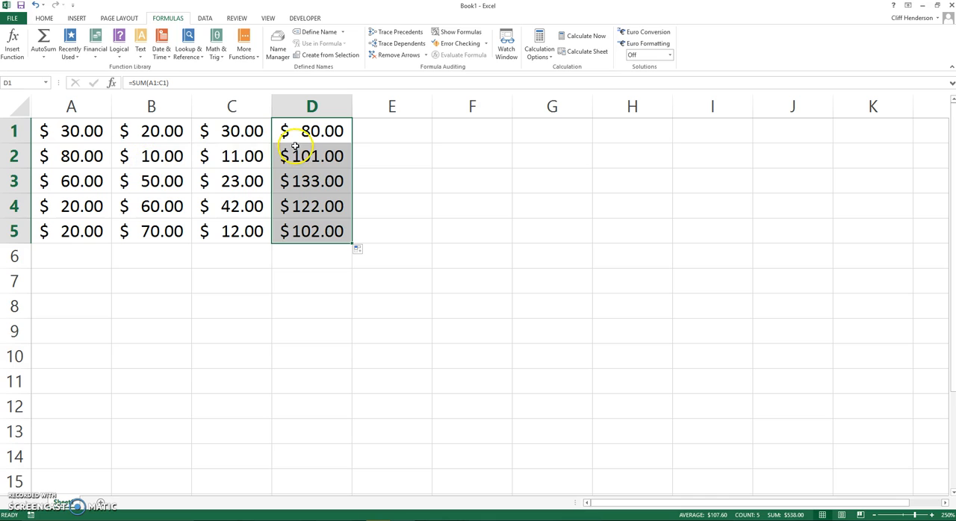
pyautogui.click(446, 187)
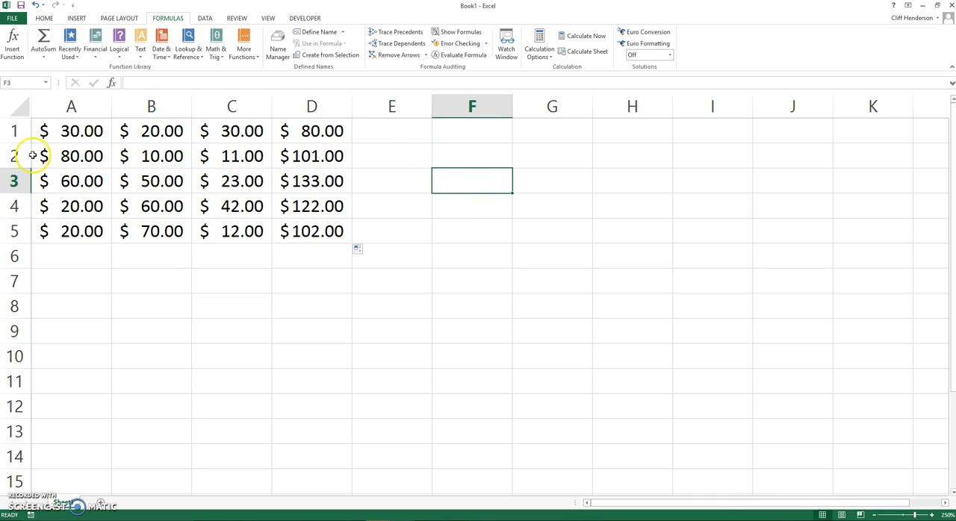
# Append 4040 to the value in cell A1, making it 304040
pyautogui.moveTo(54, 131); pyautogui.dragTo(162, 128)
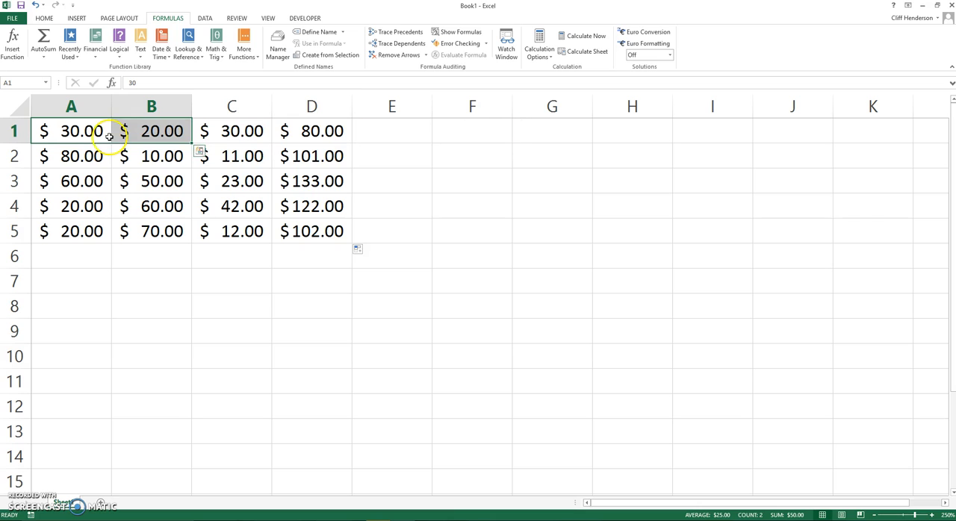
pyautogui.click(71, 131)
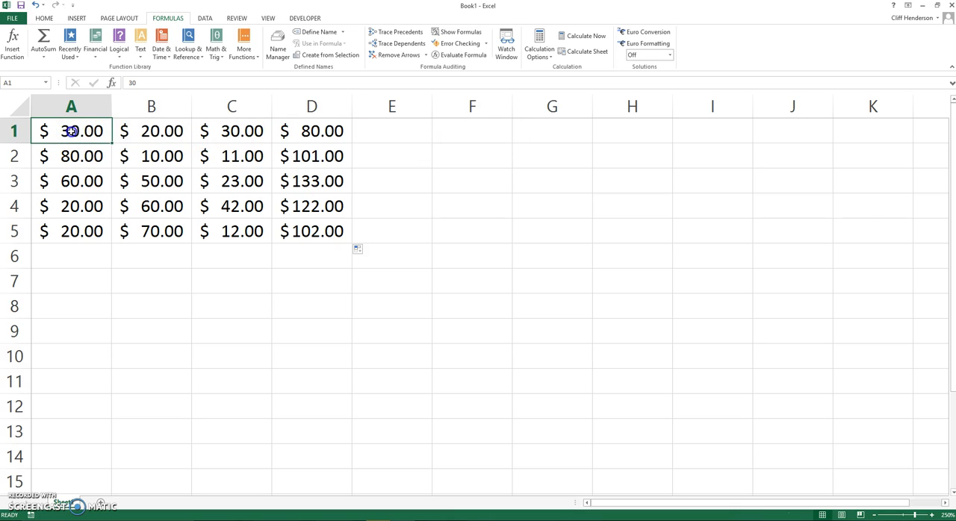
pyautogui.click(138, 82)
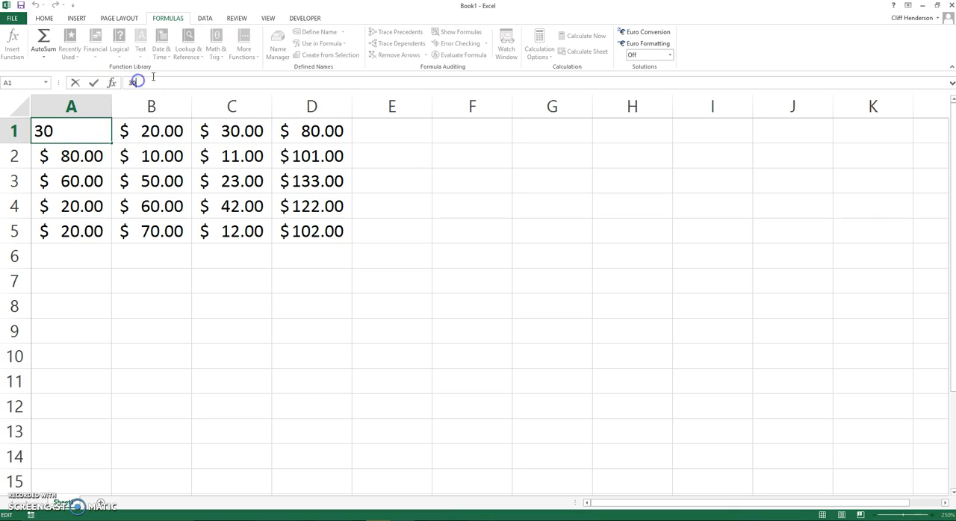
pyautogui.write('4040')
pyautogui.moveTo(341, 205); pyautogui.dragTo(443, 195)
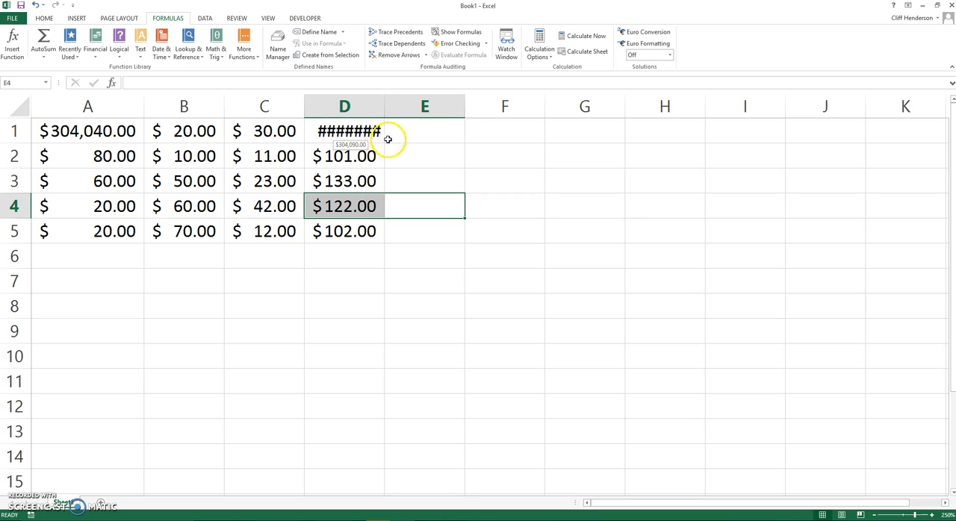
# Auto-fit the width of column D to its contents
pyautogui.click(397, 173)
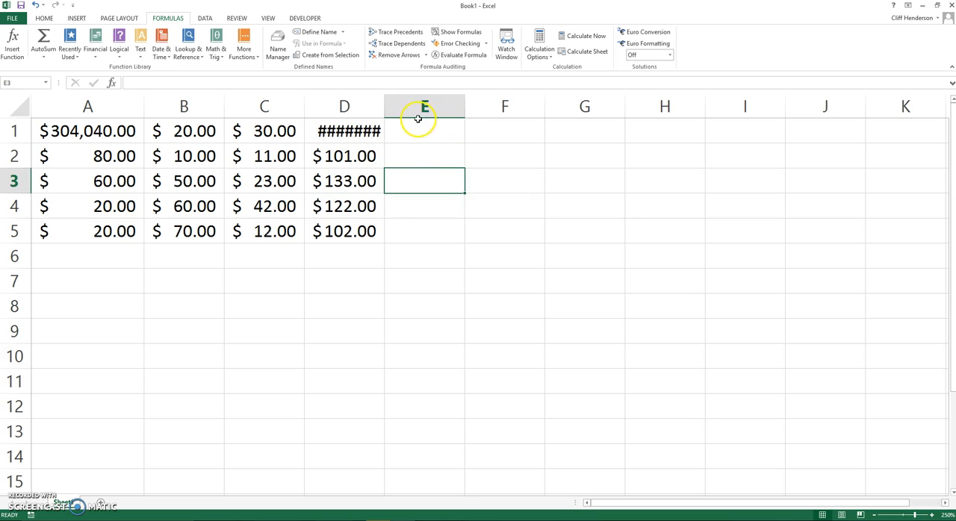
pyautogui.click(515, 153)
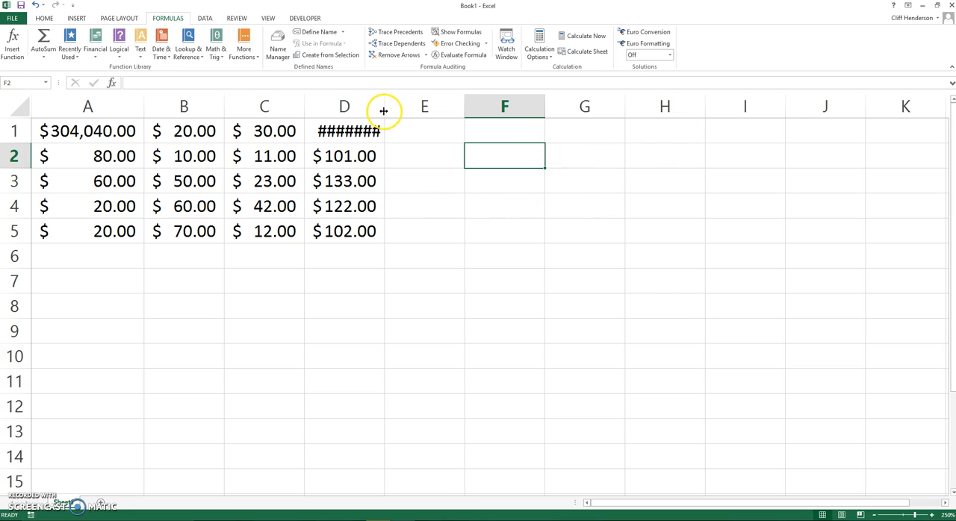
pyautogui.moveTo(384, 112)
pyautogui.mouseDown()
pyautogui.moveTo(461, 113)
pyautogui.moveTo(381, 112)
pyautogui.mouseUp()
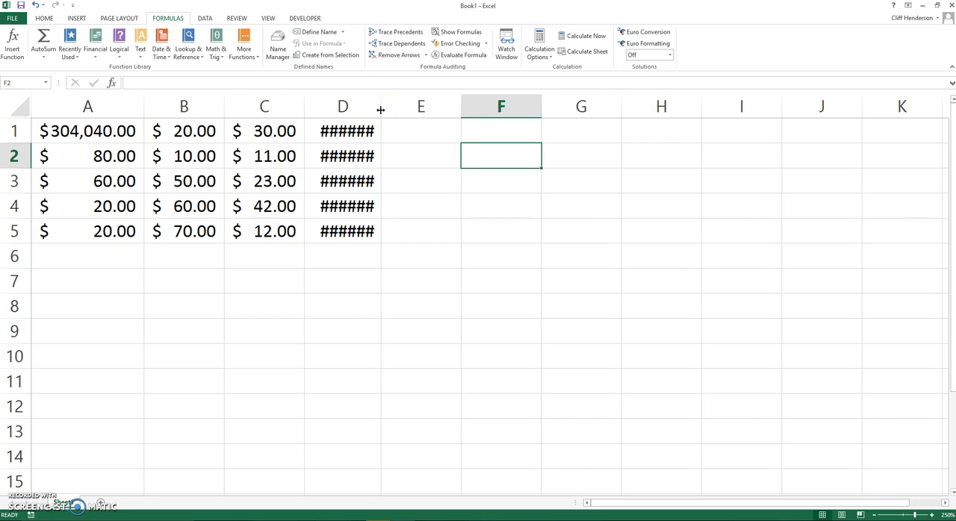
pyautogui.doubleClick(380, 110)
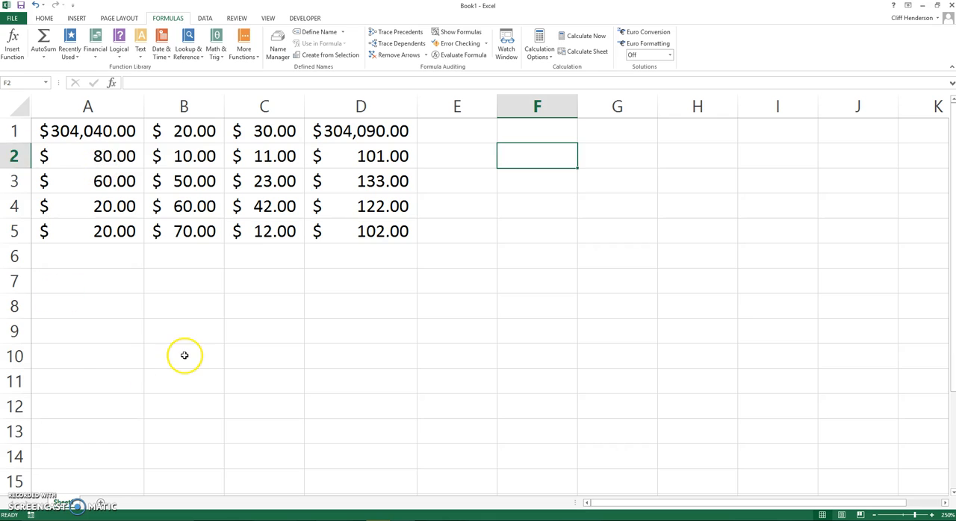
# Rename the current worksheet as 8-1 Exam
pyautogui.scroll(-4, 176, 366)
pyautogui.scroll(4, 134, 426)
pyautogui.doubleClick(71, 504)
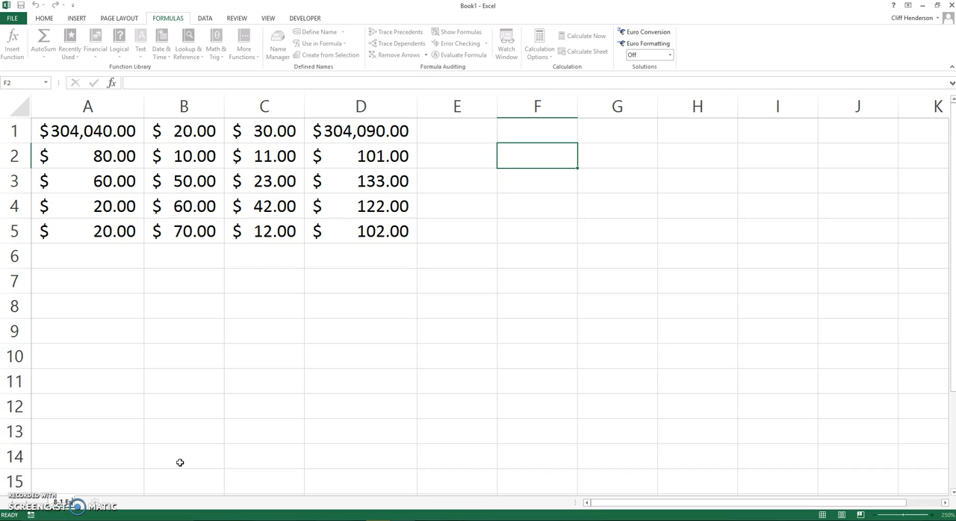
pyautogui.click(197, 454)
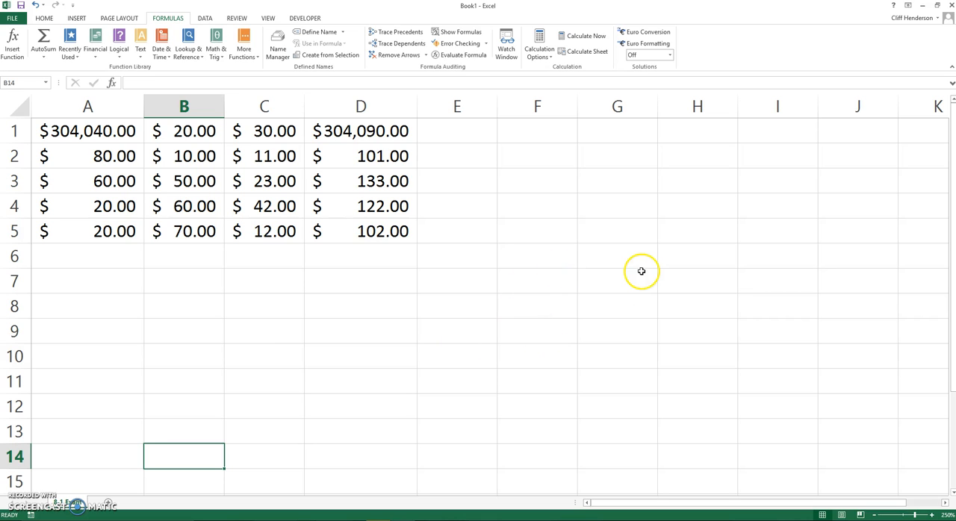
# Add a new worksheet and rename it as 9-1 Exam
pyautogui.click(108, 505)
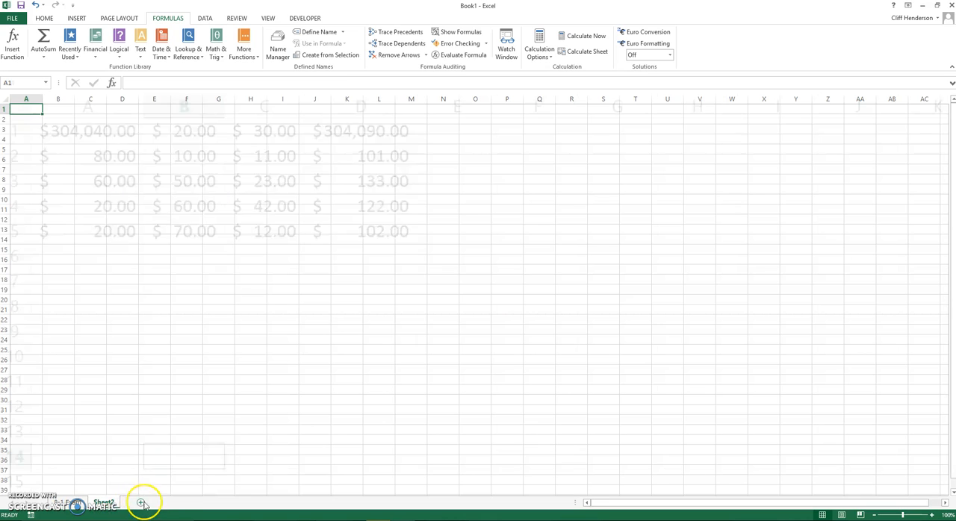
pyautogui.rightClick(105, 502)
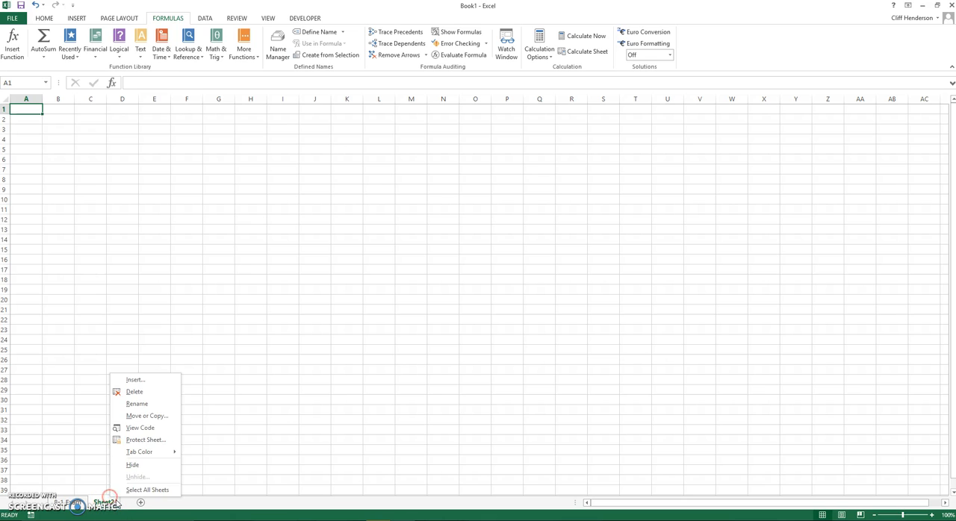
pyautogui.click(154, 404)
pyautogui.press('BackSpace')
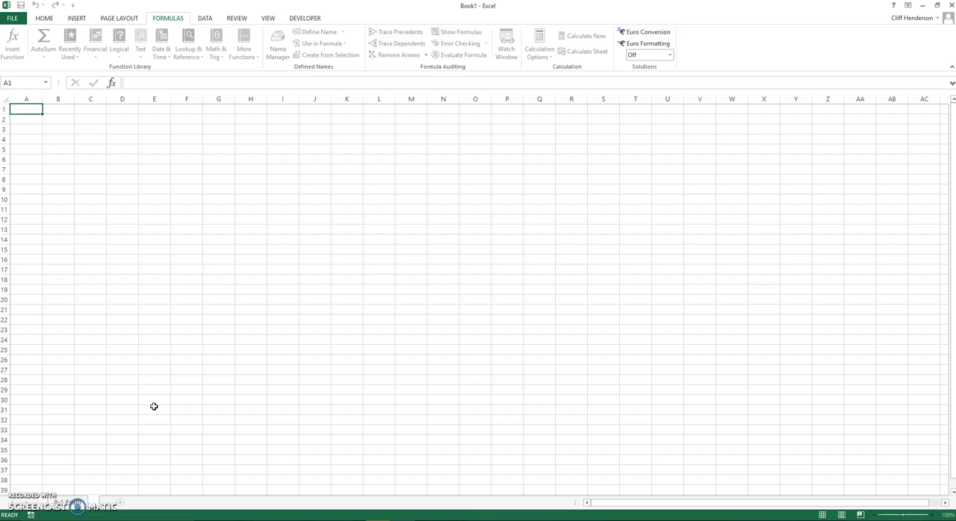
pyautogui.write('9-1 Exam')
pyautogui.press('Return')
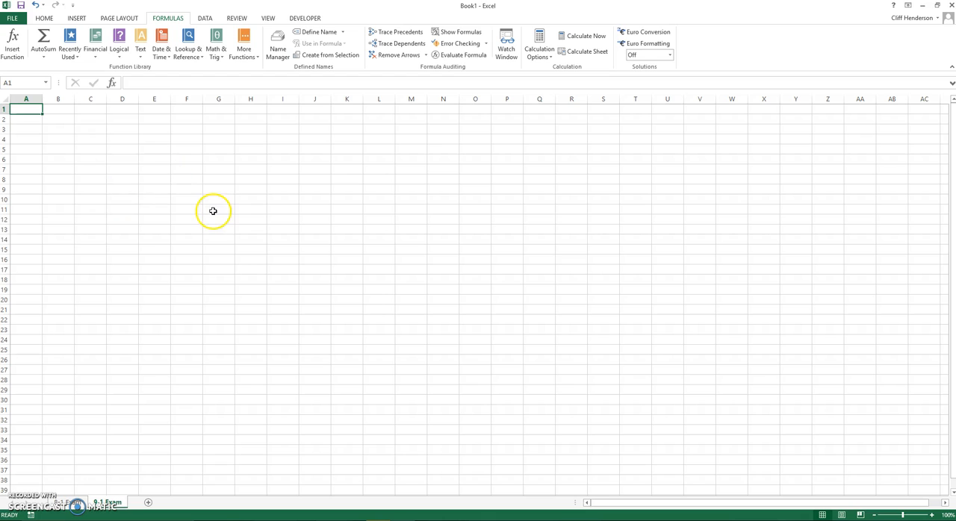
# Try to save the file to the computer's Desktop as an Excel Workbook, named with the owner's surname followed by "Workbook"
pyautogui.click(12, 20)
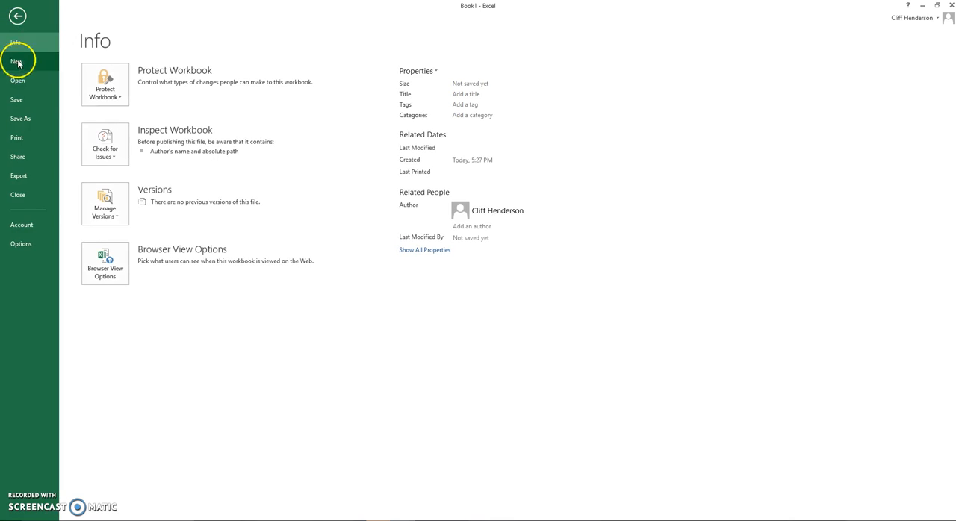
pyautogui.click(17, 121)
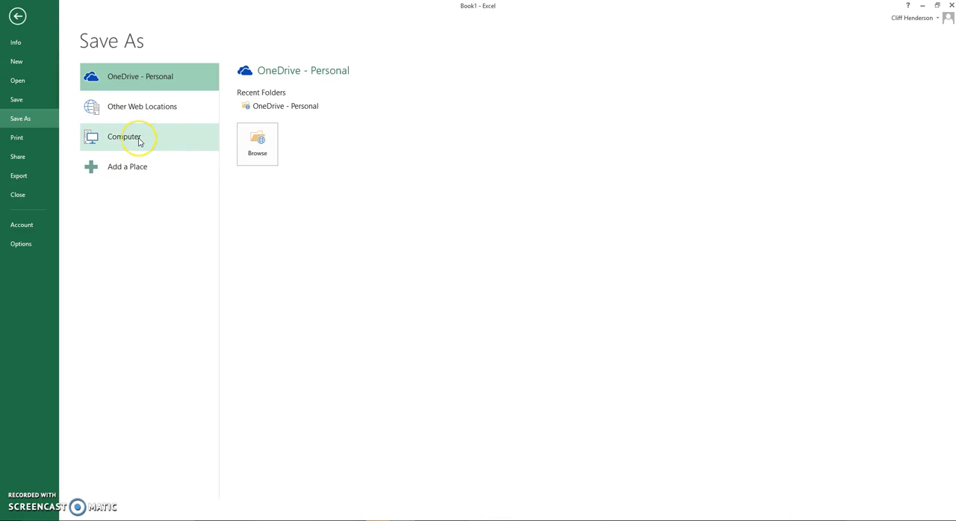
pyautogui.click(139, 142)
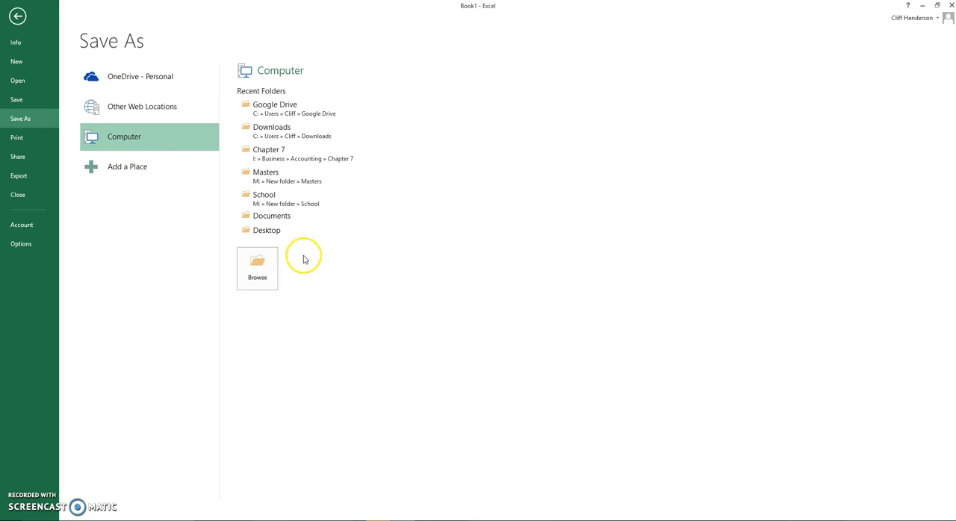
pyautogui.click(265, 274)
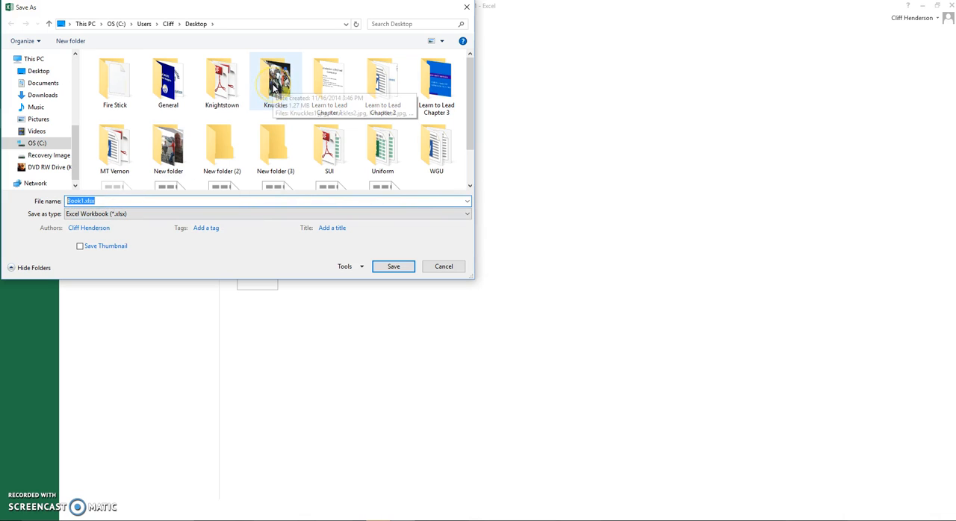
pyautogui.write('H')
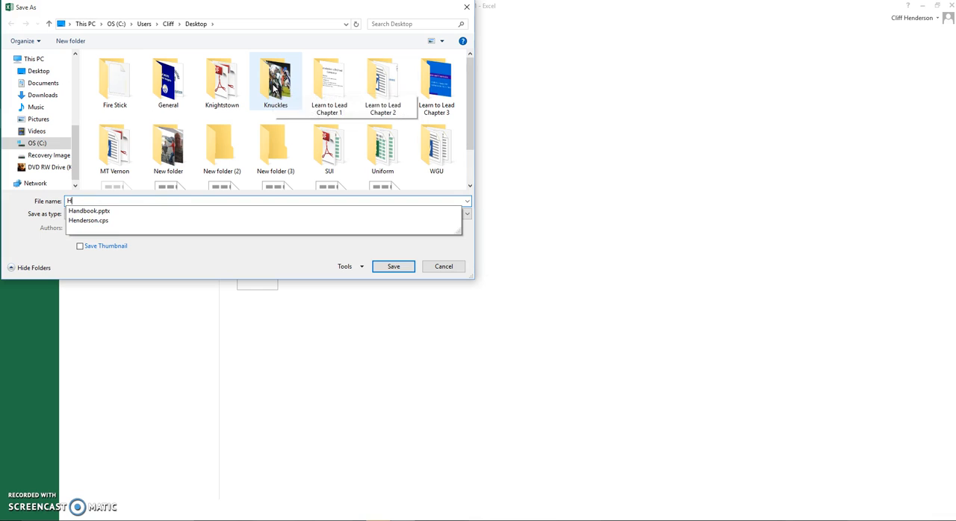
pyautogui.write('enderson ')
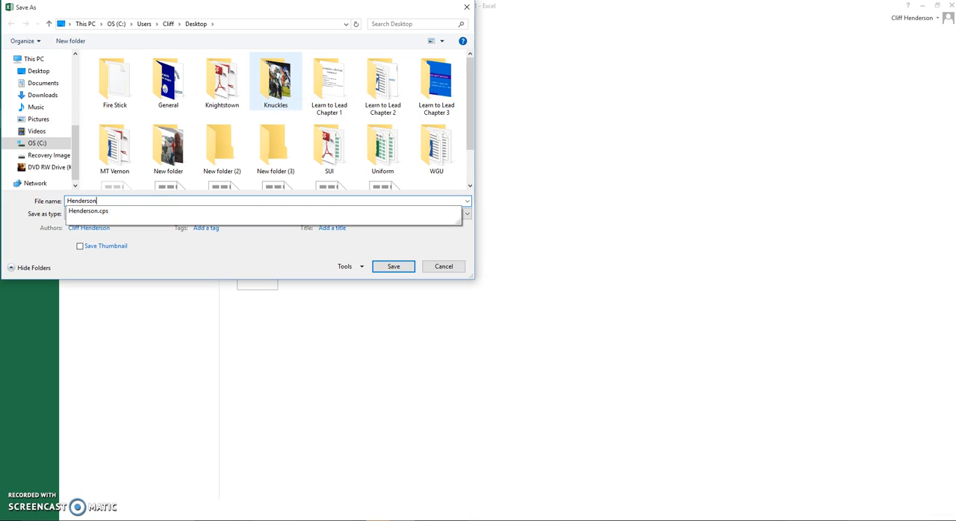
pyautogui.write('Workbook')
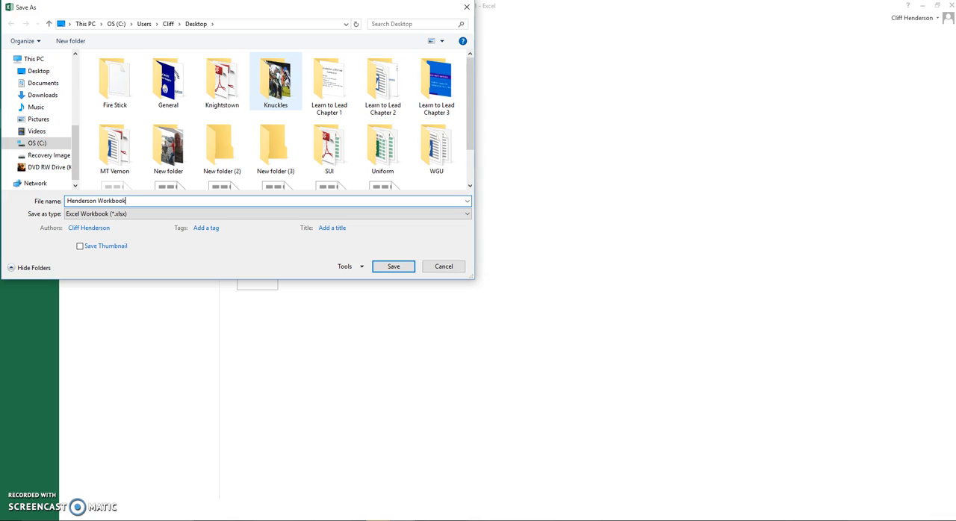
pyautogui.click(397, 266)
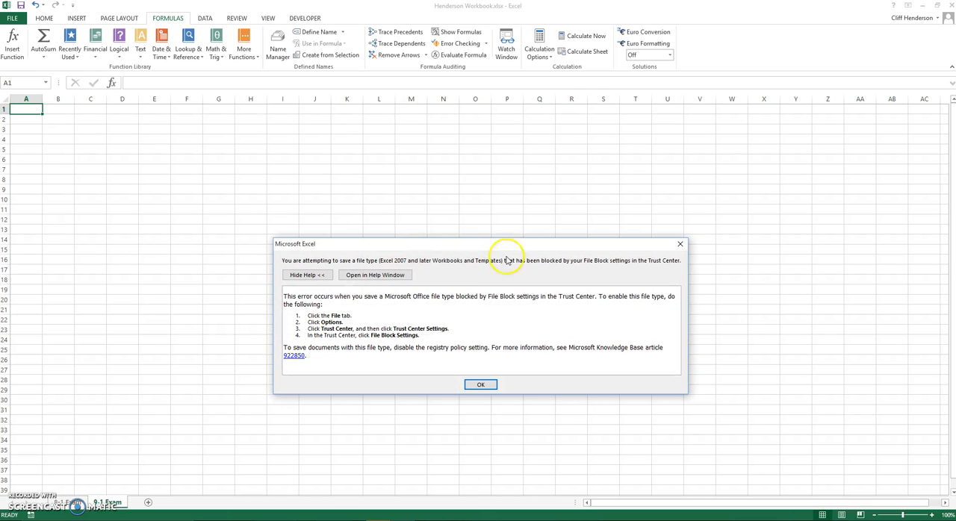
pyautogui.click(486, 385)
# Switch back to the 8-1 Exam worksheet
pyautogui.click(68, 503)
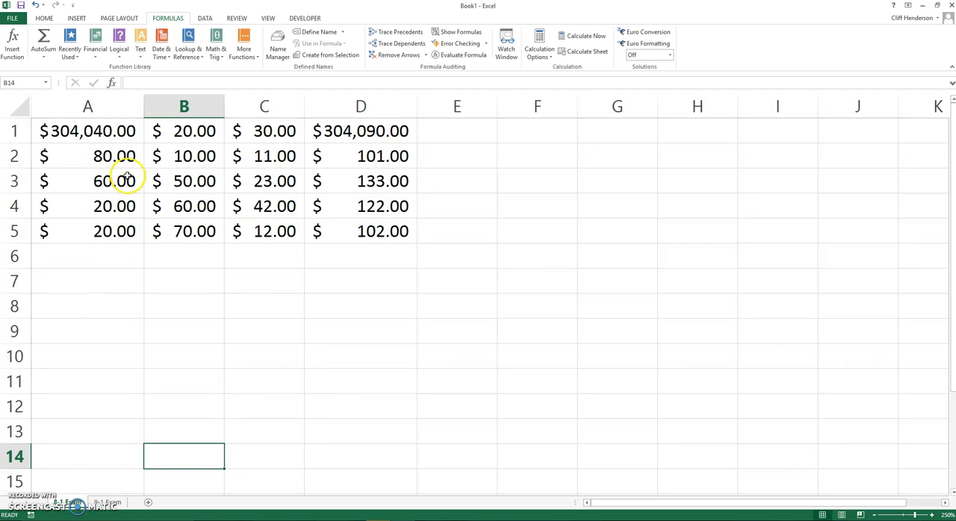